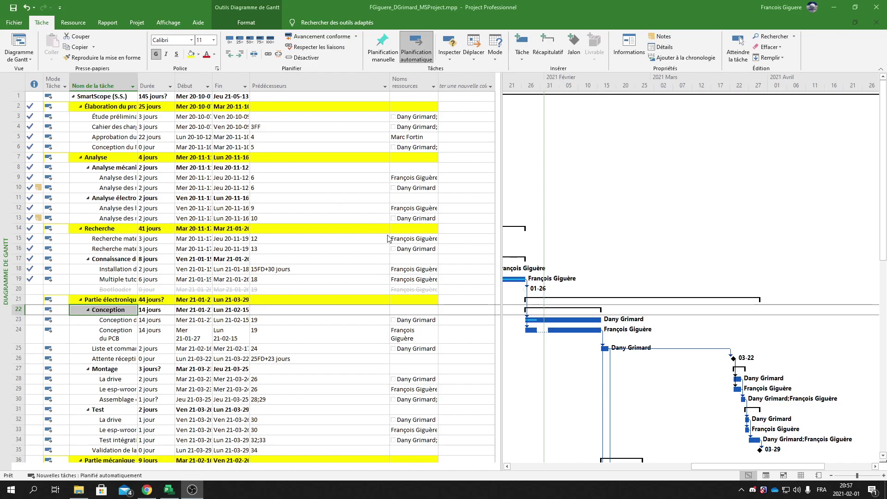
- Preview the project's printout and page through its first four pages to examine the table columns and page splits
click(10, 23)
click(47, 166)
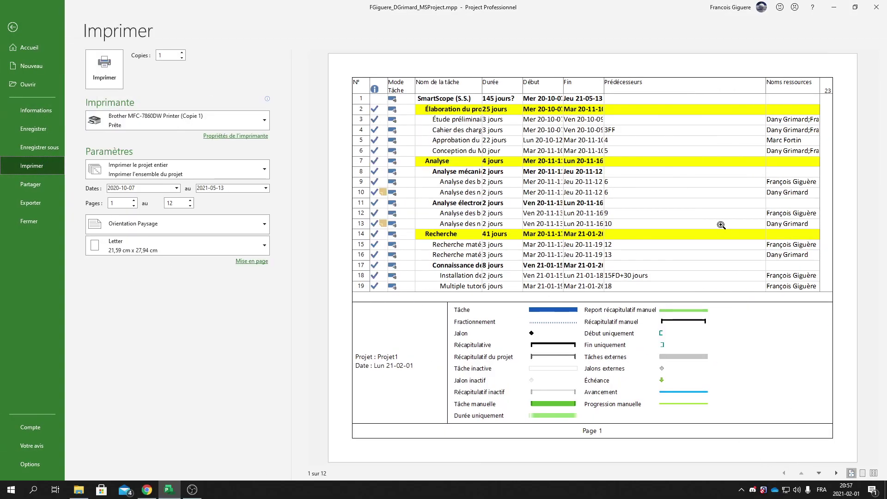
click(819, 474)
click(820, 473)
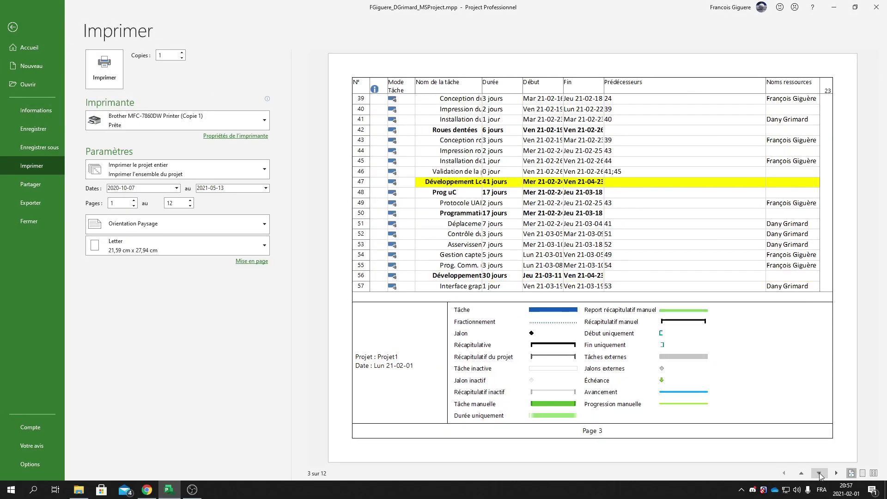
click(820, 473)
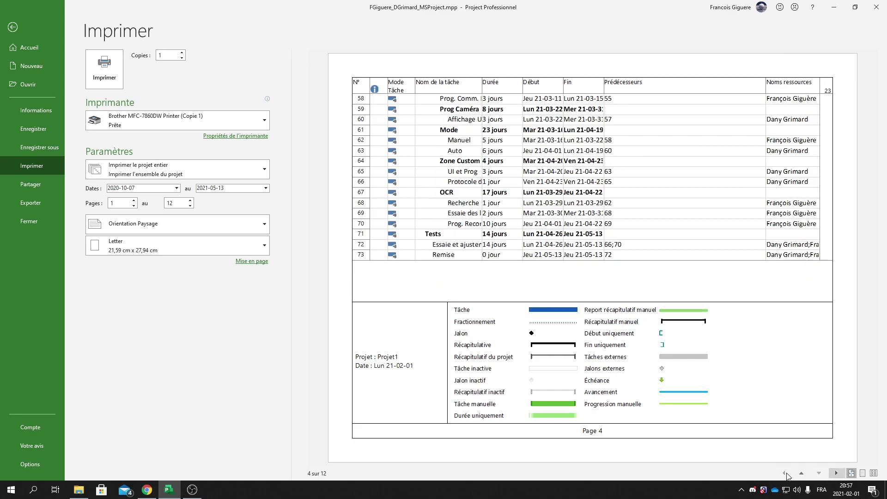
click(801, 474)
click(801, 474)
click(801, 474)
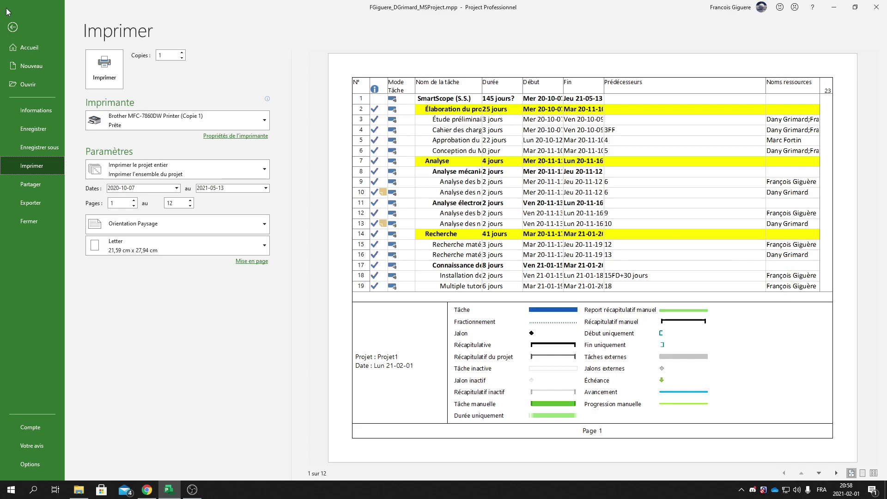
click(13, 27)
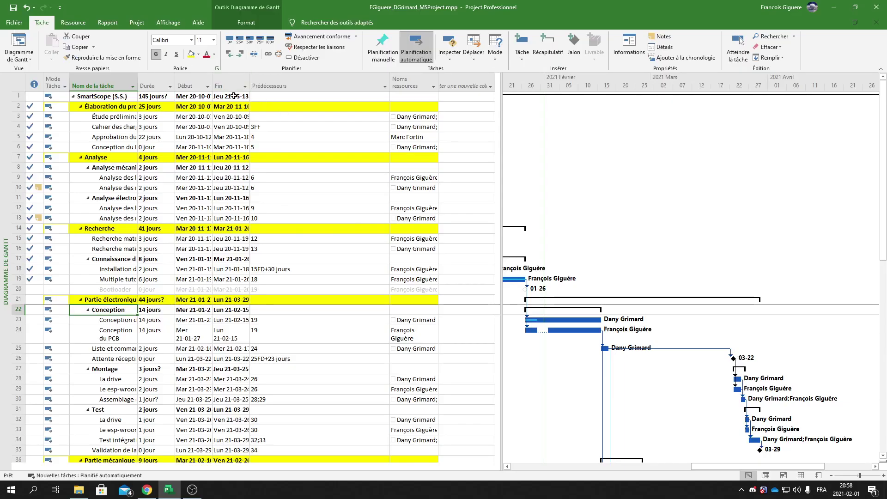
- Hide the indicators column and the Mode Tâche column in the Gantt table
click(35, 84)
right_click(35, 85)
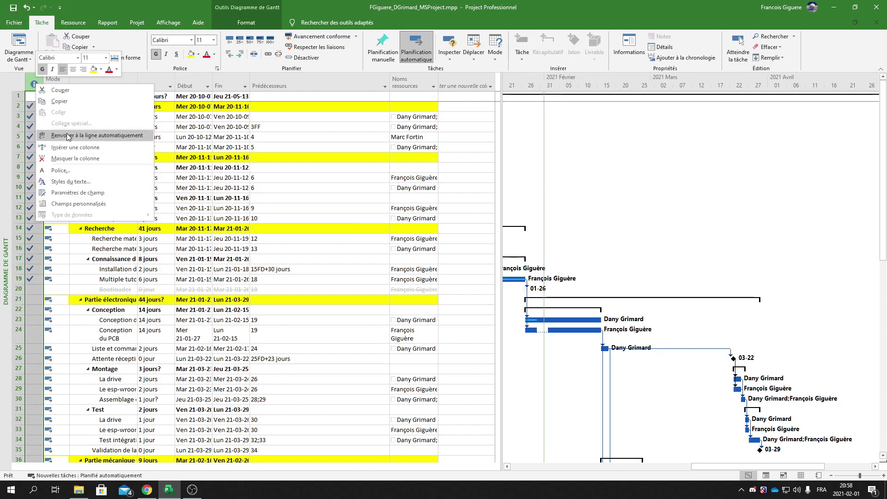
click(92, 158)
right_click(40, 86)
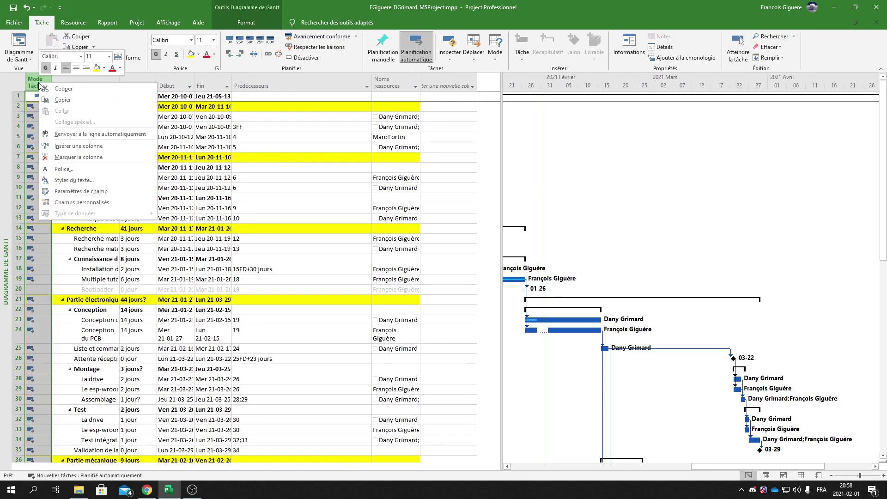
click(79, 157)
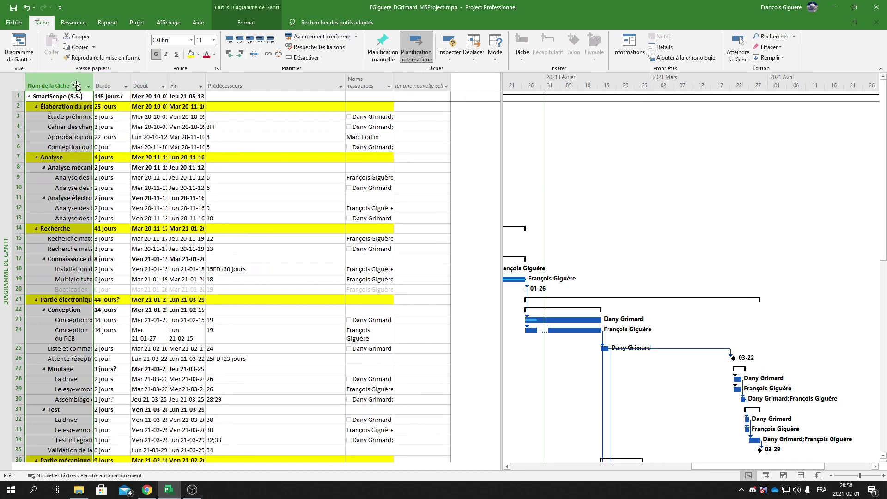
- Widen the Nom de la tâche column to fit the task names and shrink the table area to show only that column
drag(93, 86, 198, 84)
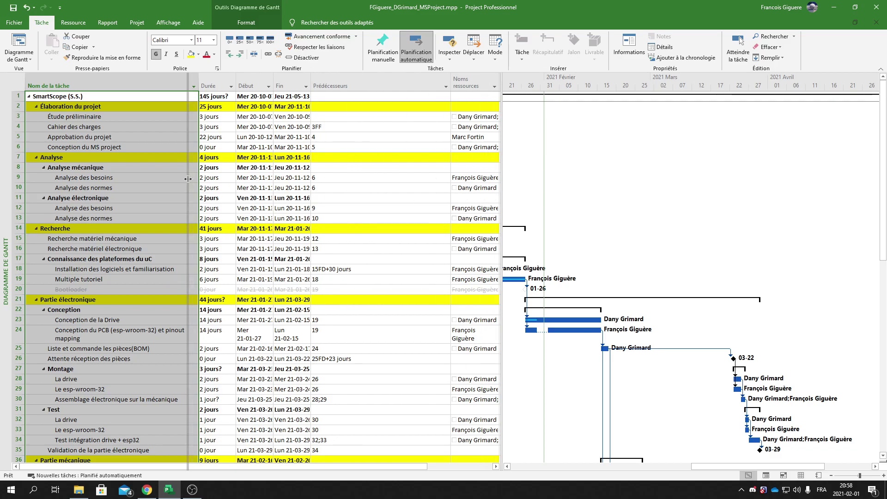
drag(197, 178, 198, 178)
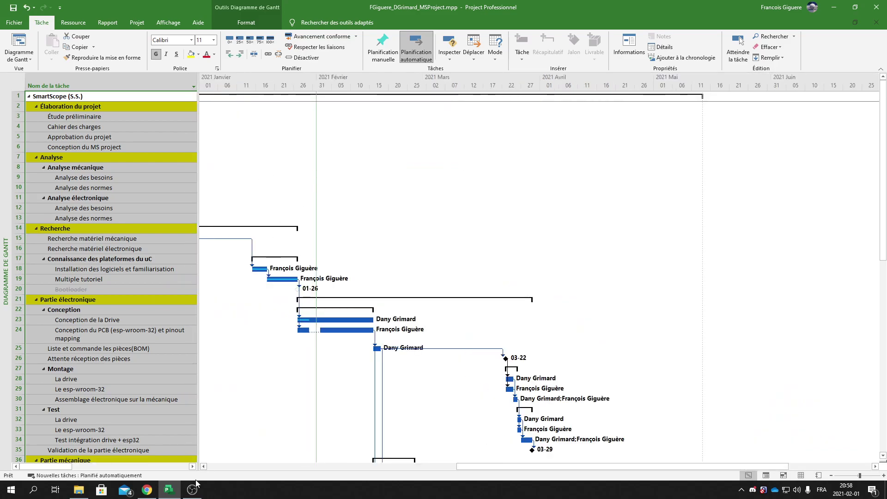
- Check in the print preview how the task name column and Gantt bars share the first page
click(10, 26)
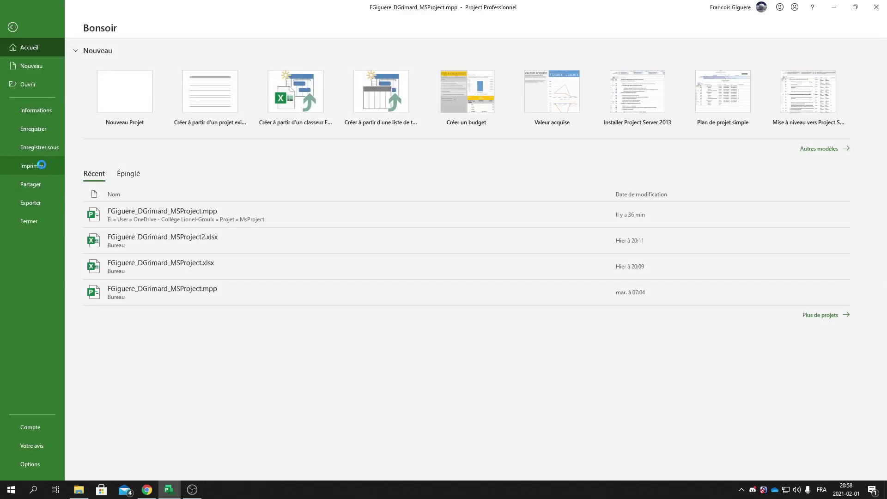
click(32, 166)
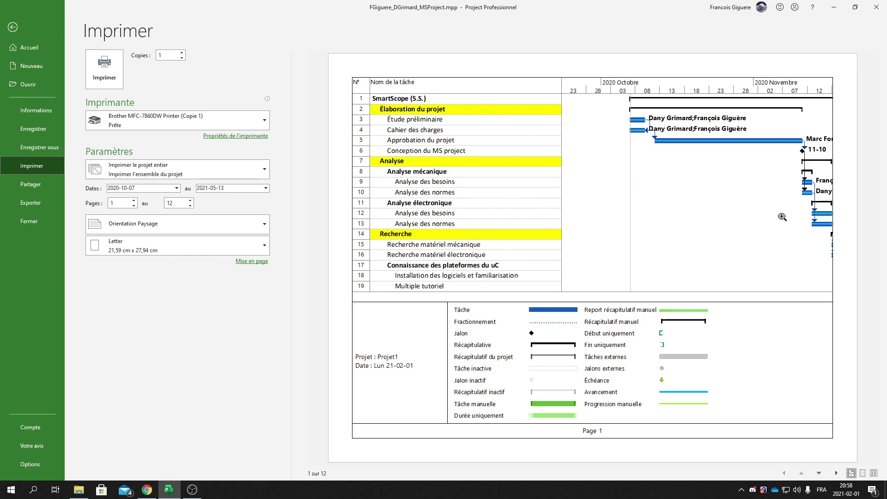
click(12, 27)
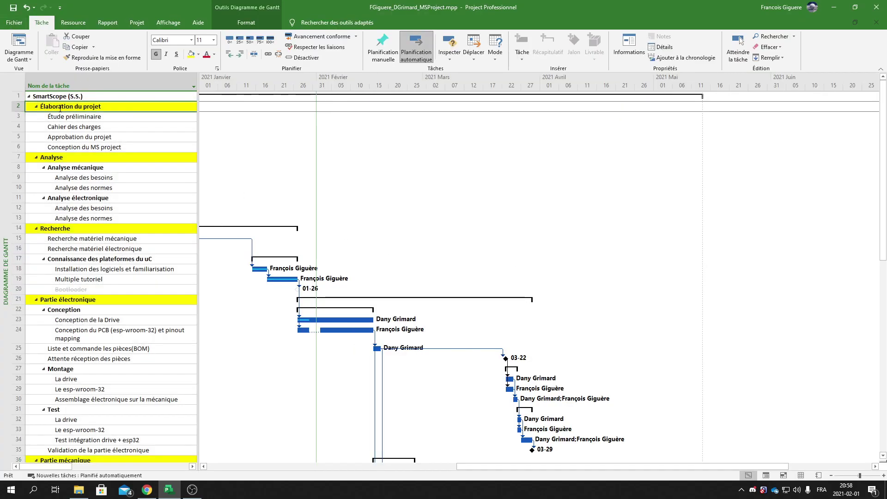
- Create a custom ribbon tab after Tâche and name it "Saut de page"
click(62, 302)
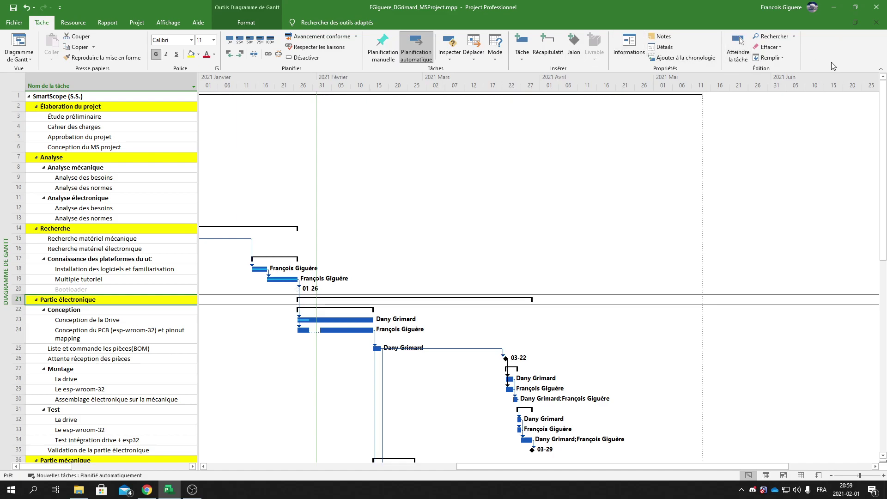
right_click(831, 50)
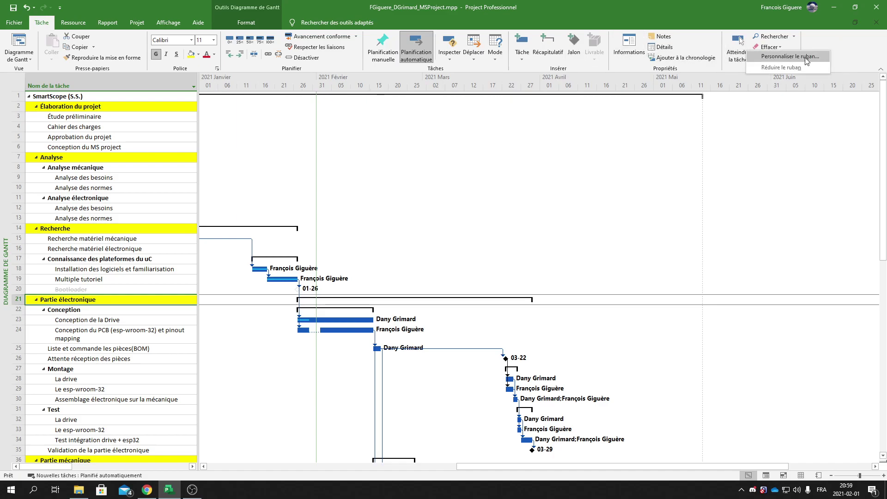
click(852, 51)
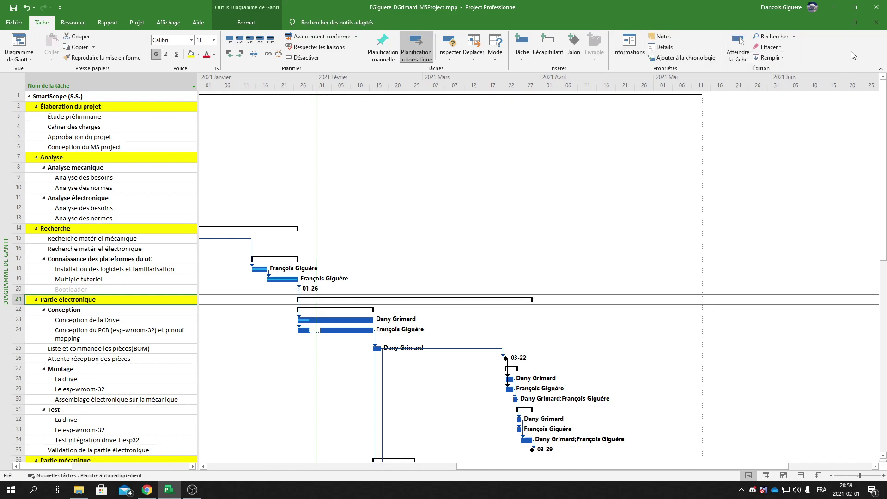
right_click(822, 49)
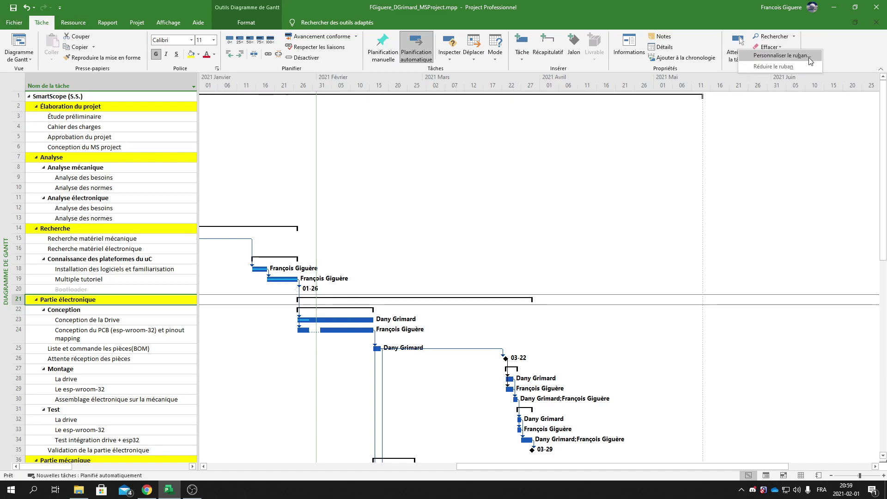
click(811, 61)
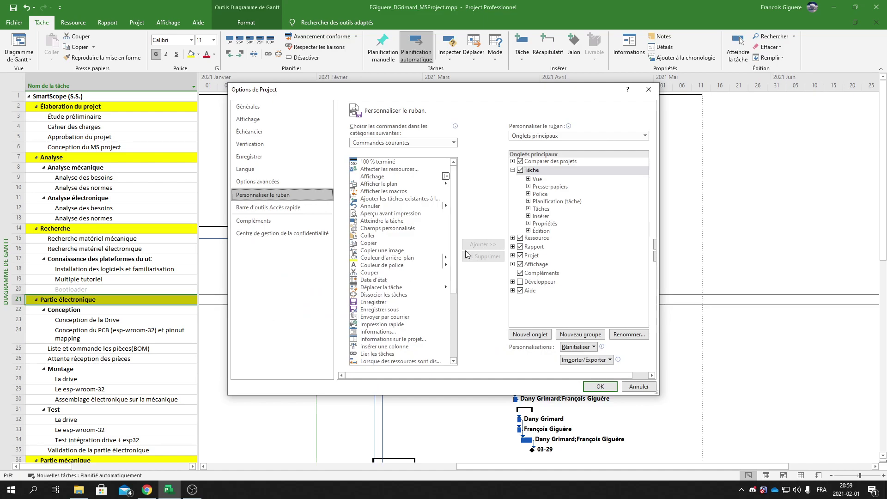
click(530, 334)
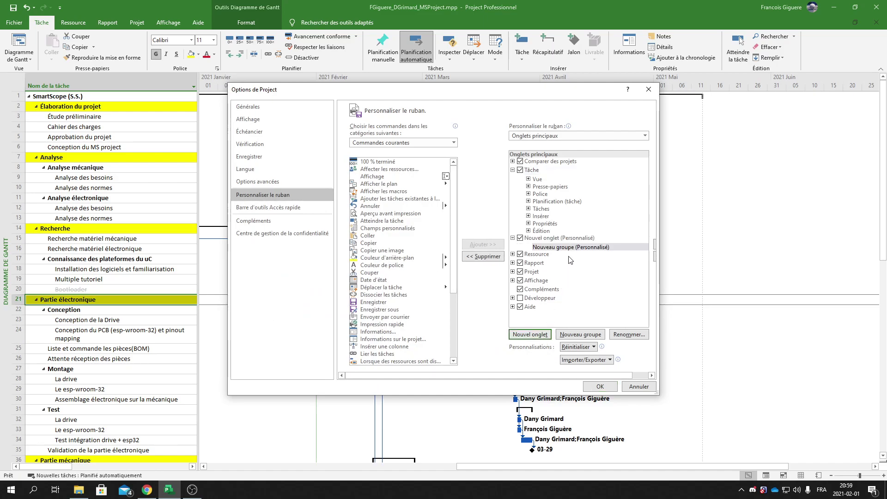
click(554, 239)
click(647, 336)
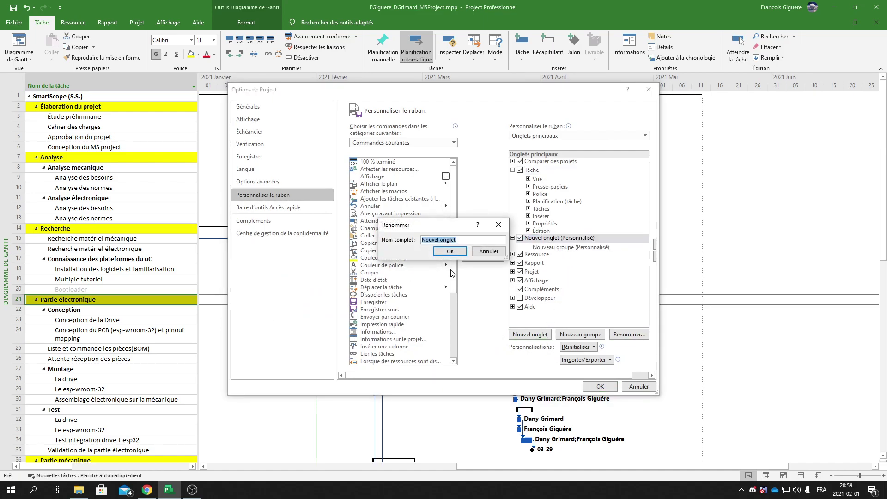
text(S)
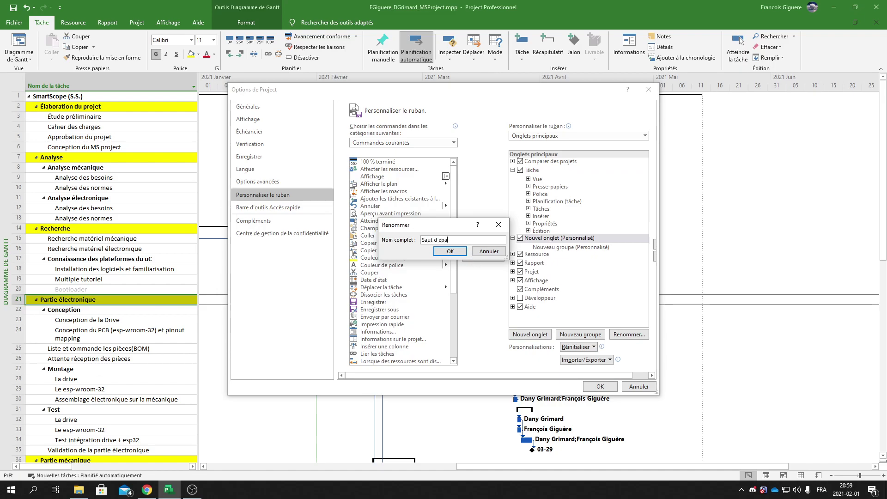
text(aut de page)
key(Return)
- Rename the new group inside the Saut de page ribbon tab as "Saut"
click(575, 249)
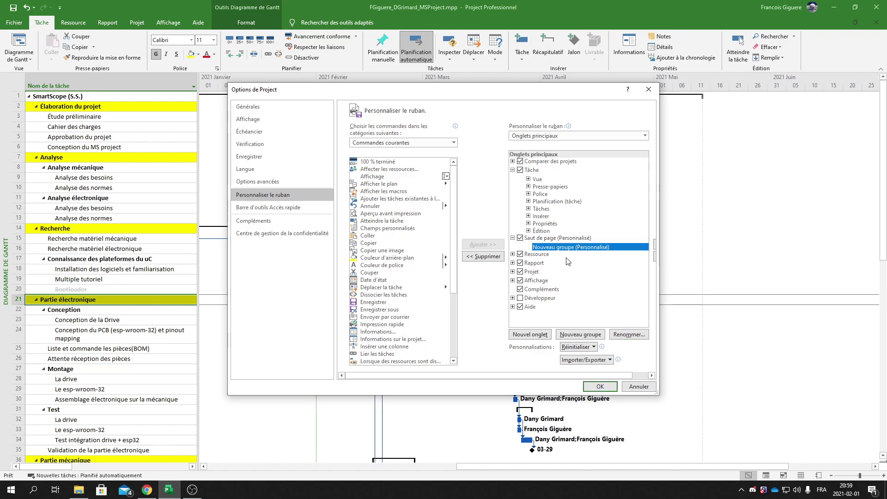
click(629, 334)
text(Saut)
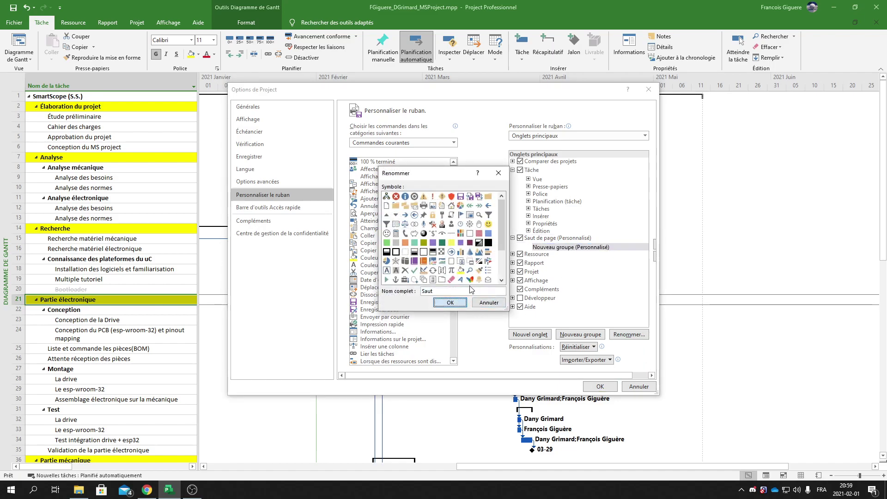
key(Return)
- Add the "Insérer un saut de page" command from the full command list to the Saut group and apply the ribbon customization
click(433, 143)
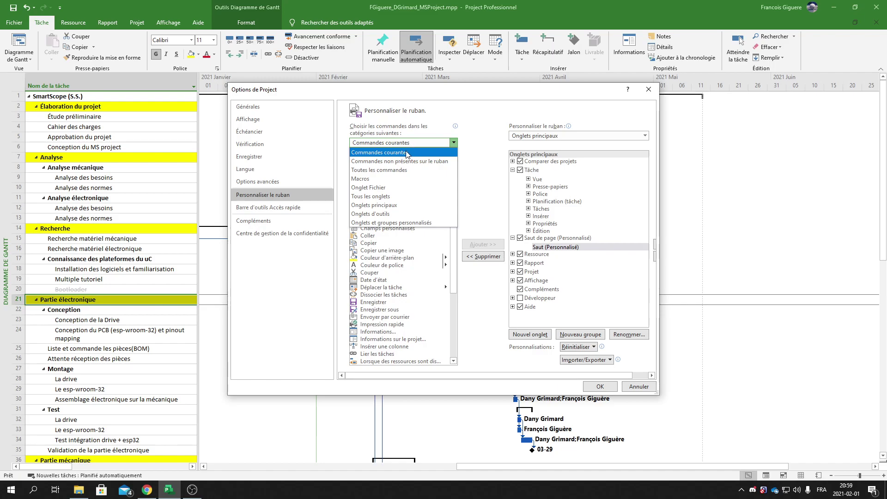
key(Escape)
key(Down)
key(Down)
drag(453, 172, 457, 265)
scroll(403, 298, down, 3)
click(406, 303)
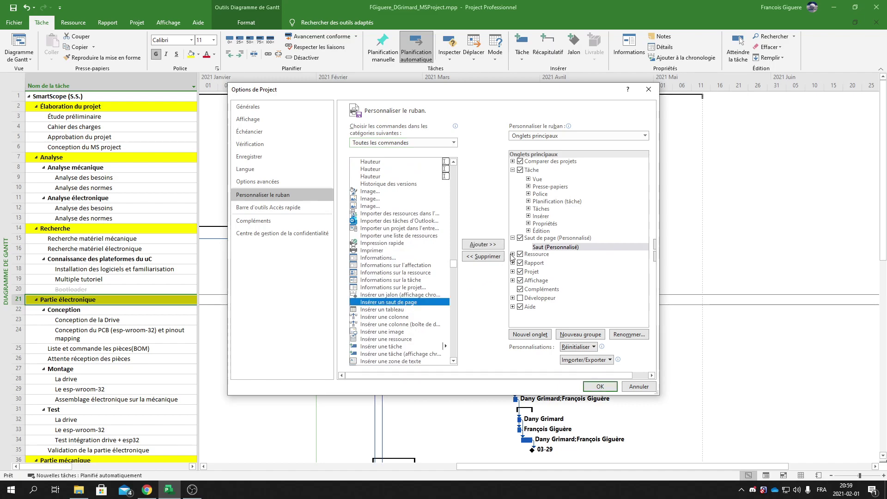
click(483, 244)
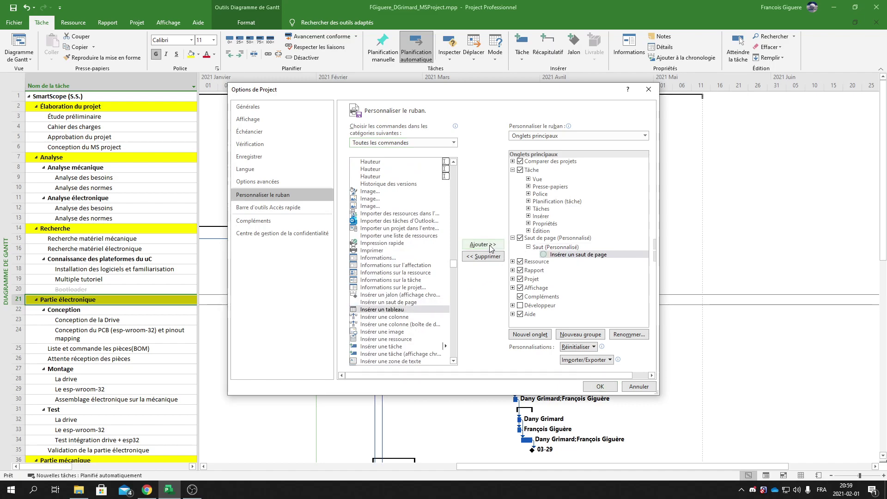
click(608, 389)
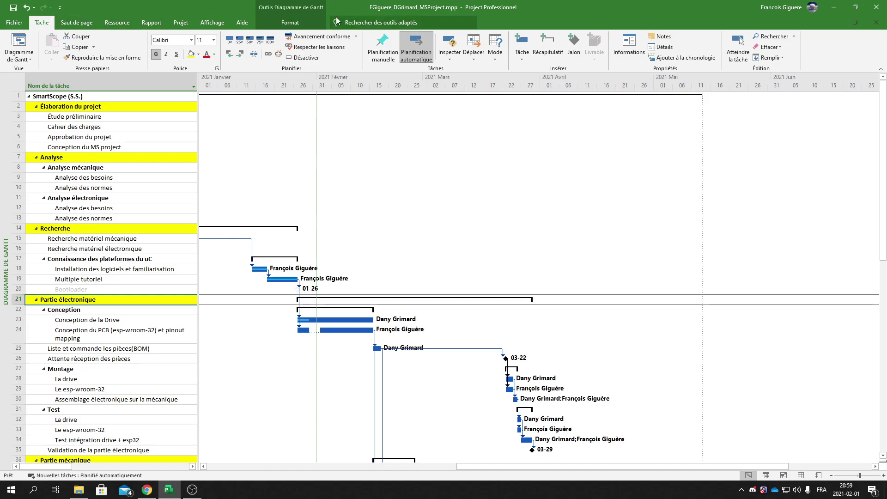
- Insert a page break before the "Partie électronique" summary task in row 21
click(78, 26)
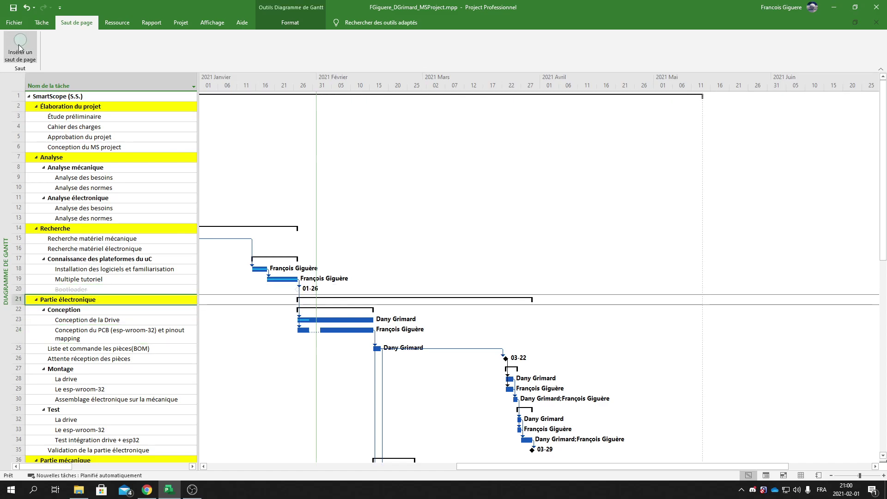
click(107, 259)
drag(108, 299, 108, 310)
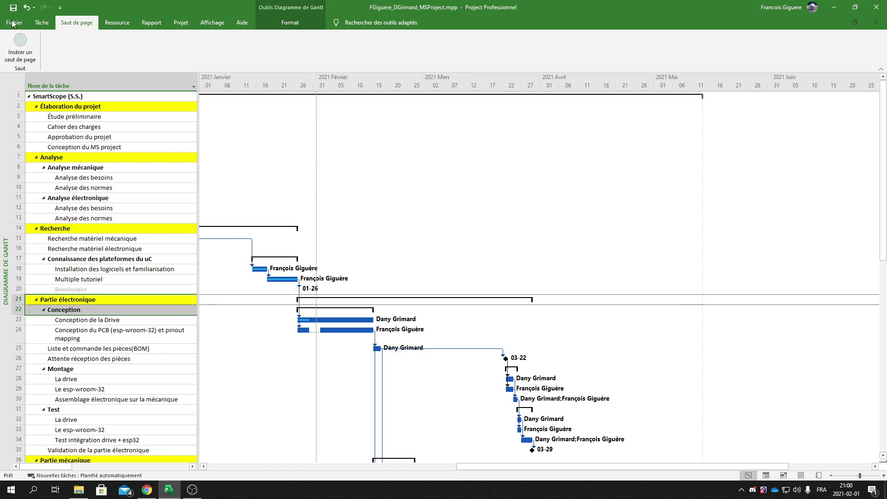
click(122, 300)
click(122, 299)
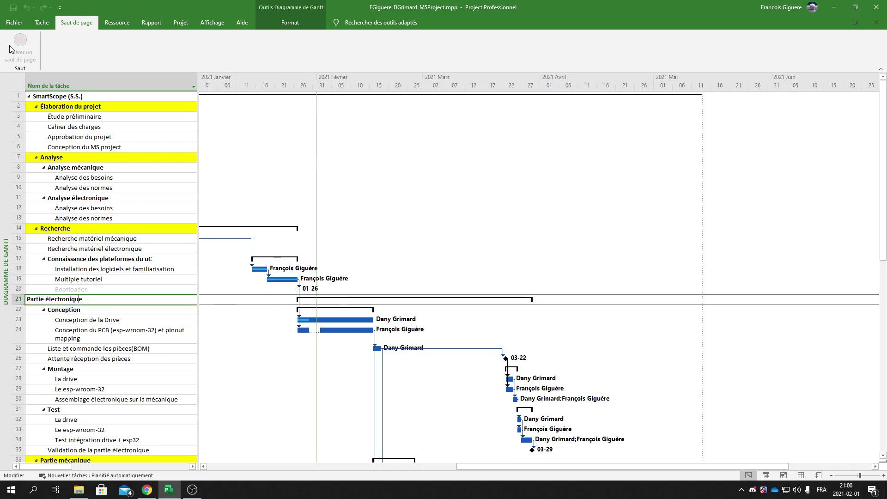
click(18, 300)
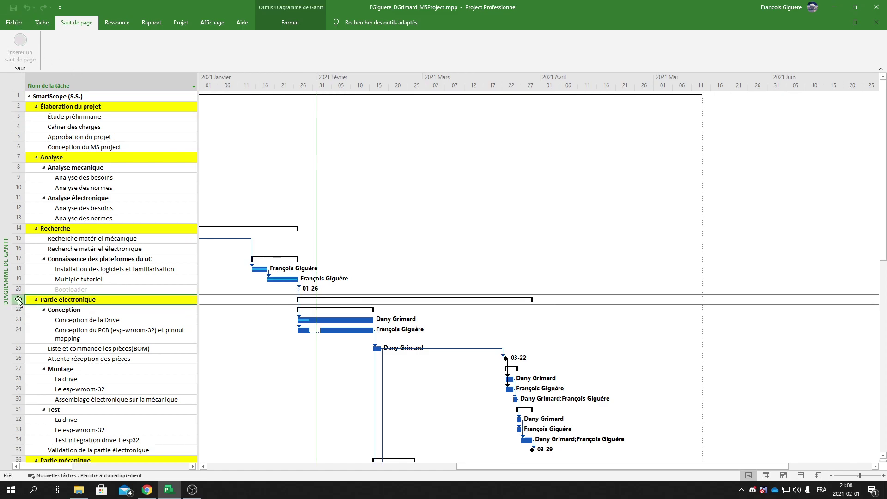
click(25, 48)
click(96, 313)
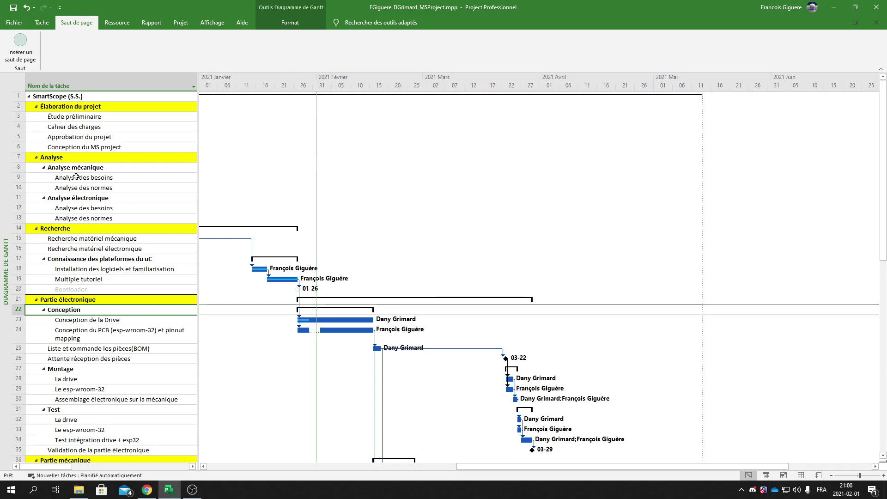
click(110, 301)
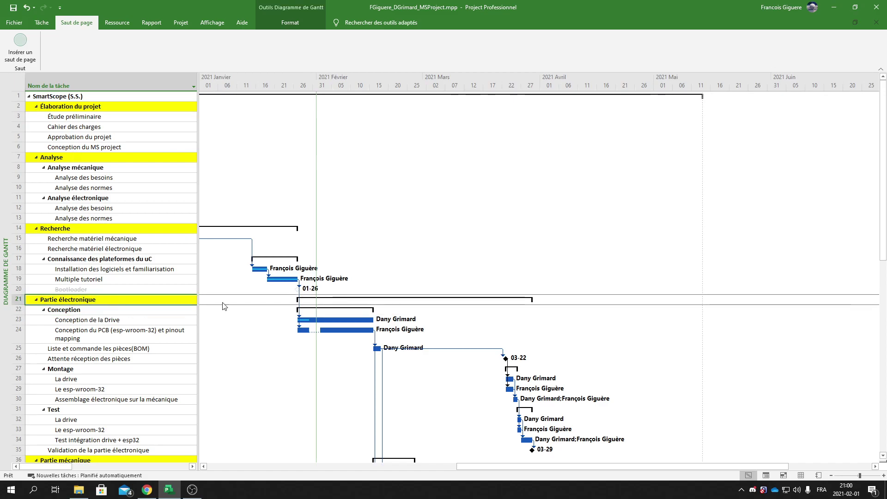
- Check in the print preview where the first two pages split around the "Partie électronique" page break
click(7, 26)
click(41, 167)
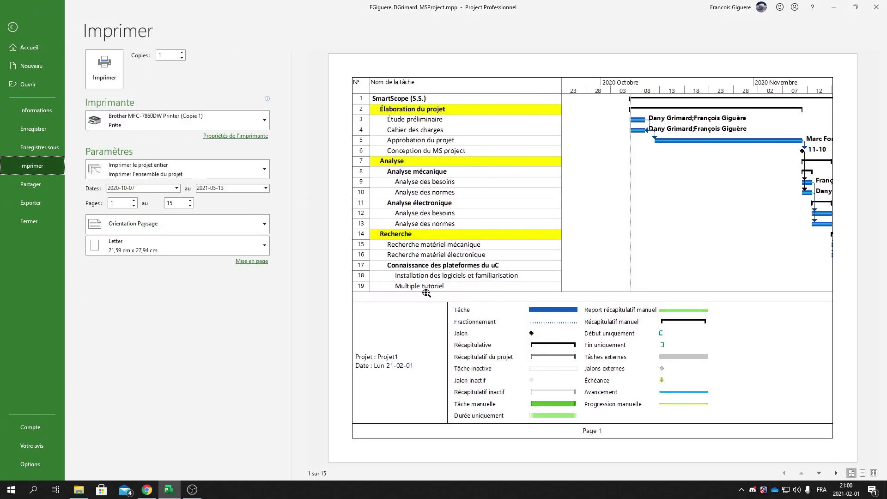
click(821, 475)
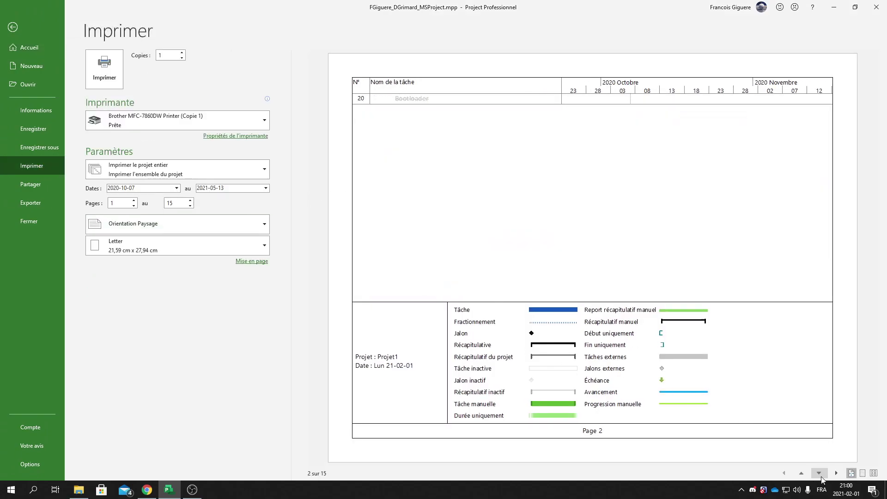
- Check in the print preview how the tasks are divided across pages 1 to 3
click(802, 473)
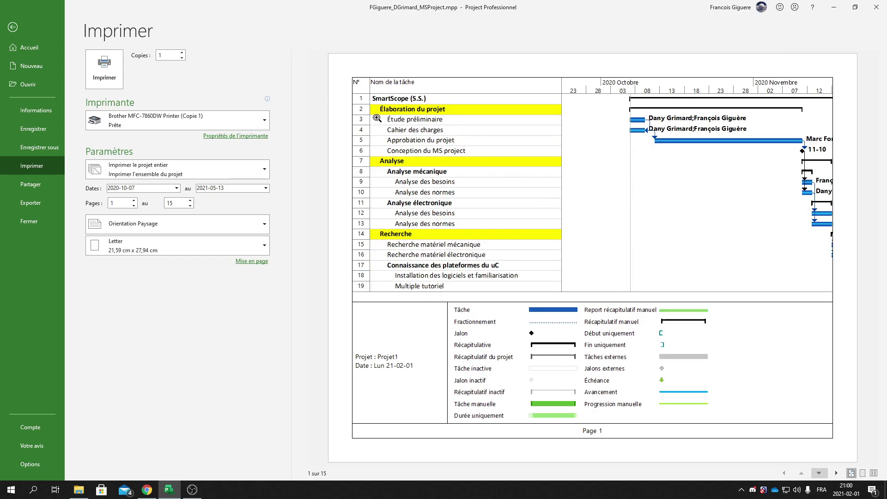
click(819, 473)
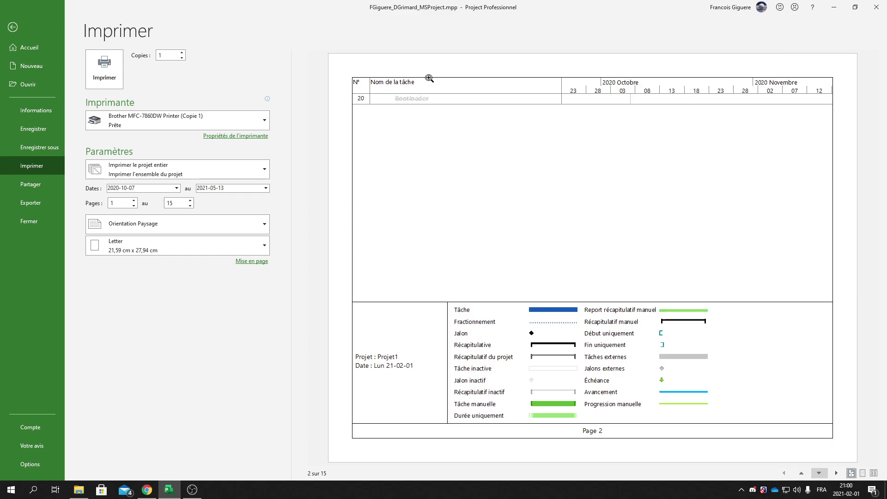
click(824, 475)
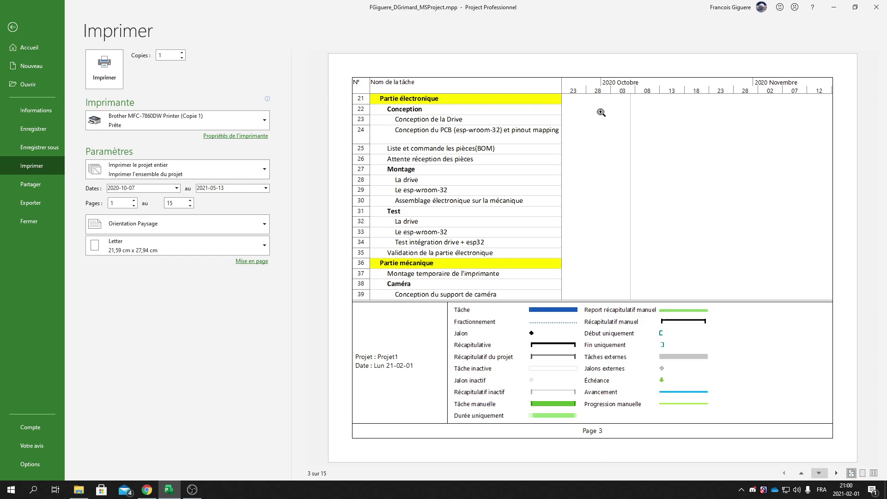
- Restrict the printed timescale to the dates from 2021-01-25 to 2021-05-21
click(177, 188)
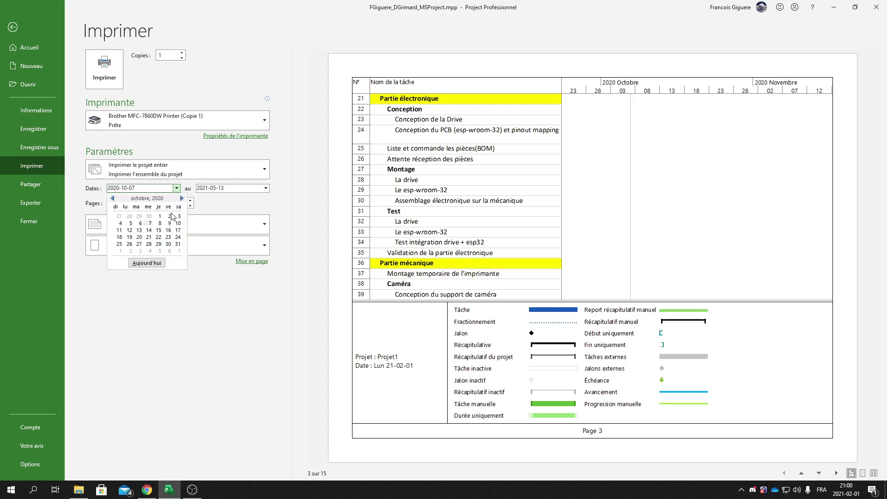
click(182, 198)
click(182, 199)
click(181, 198)
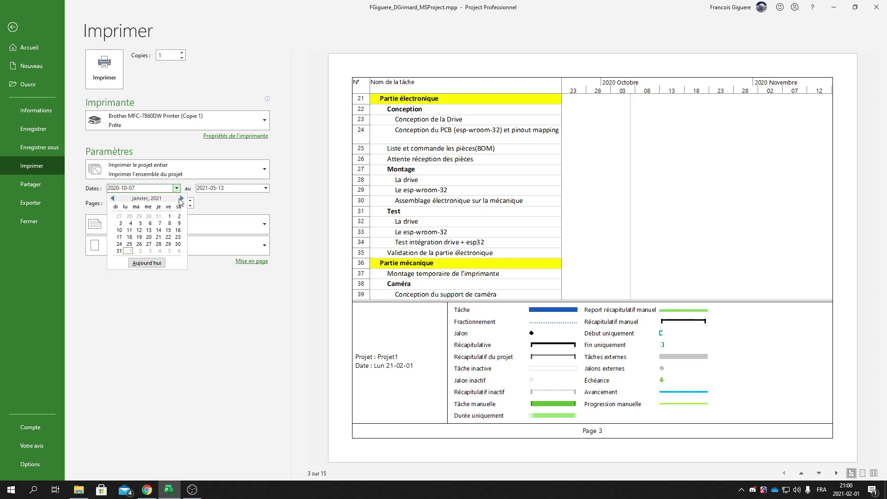
click(130, 244)
click(266, 188)
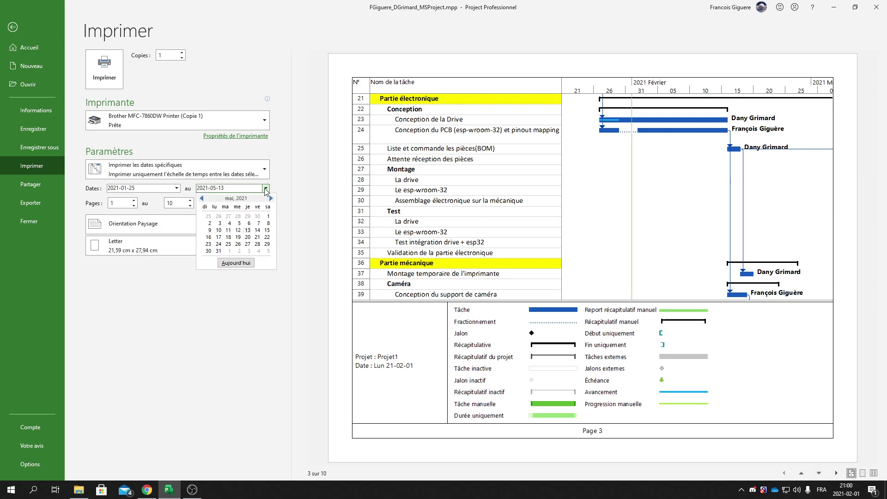
click(257, 238)
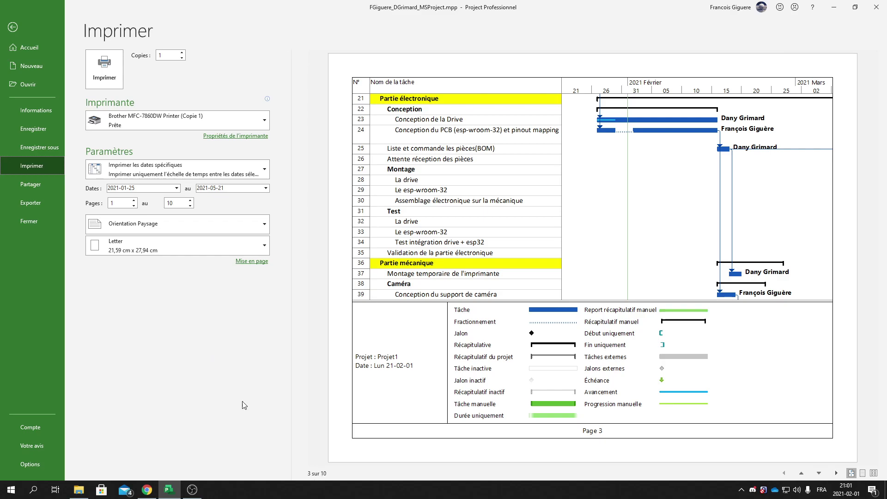
- Scale the printout to 63% of normal size and check how the tasks fit on pages 2 and 3
click(259, 264)
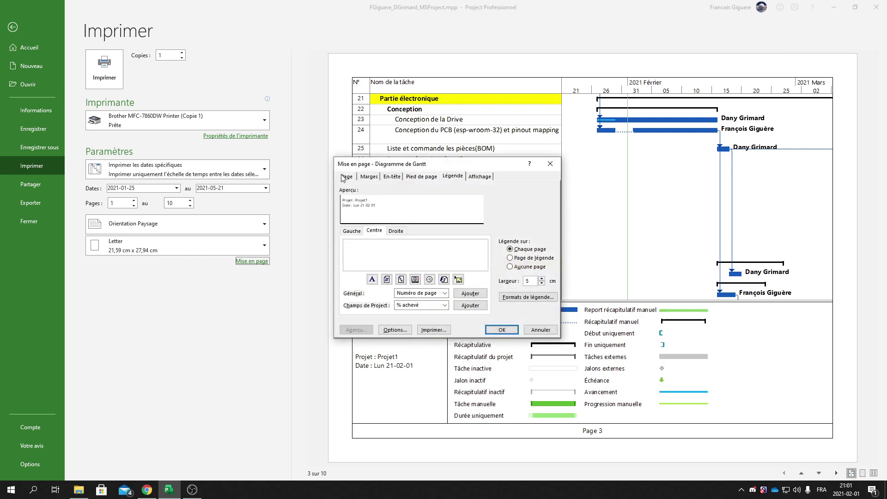
click(344, 176)
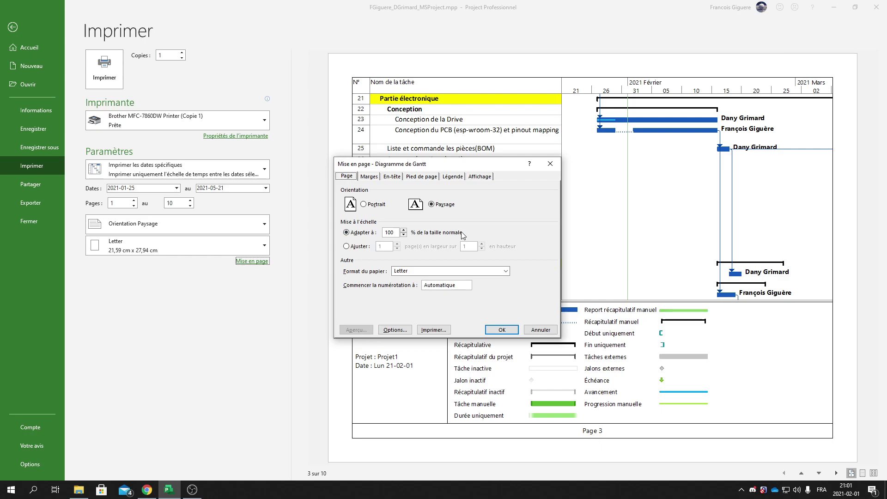
double_click(383, 234)
text(63)
click(503, 329)
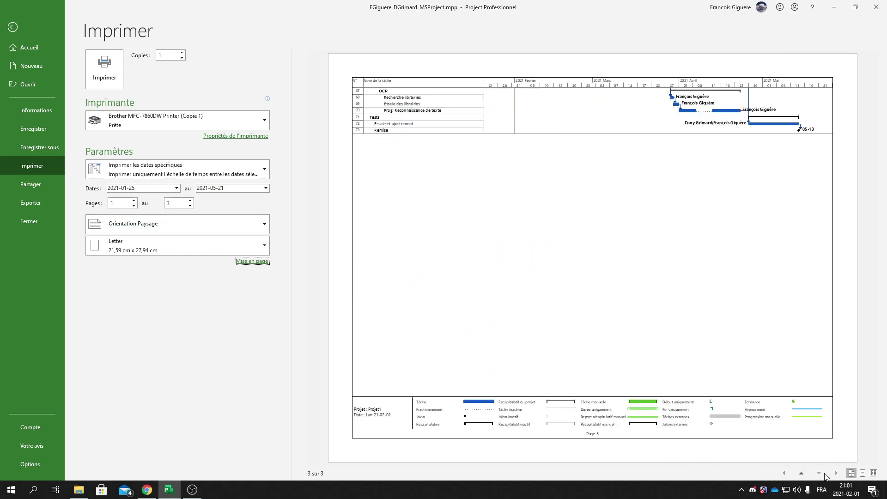
click(801, 473)
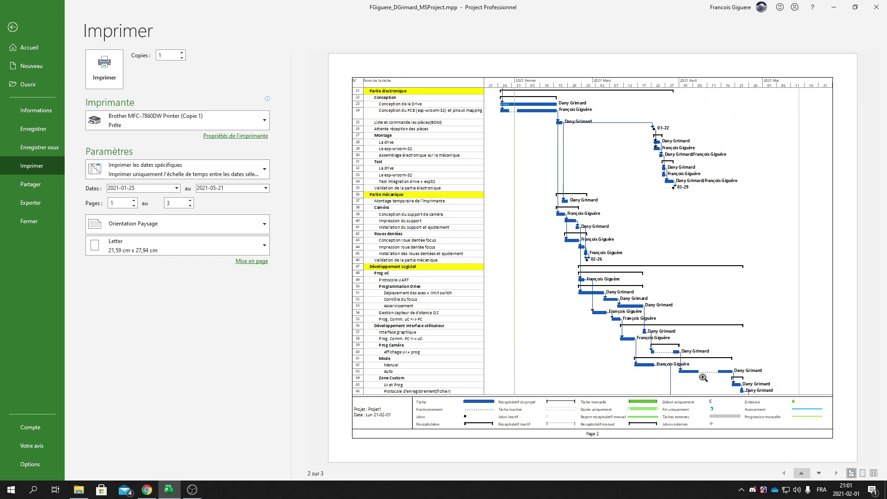
click(819, 473)
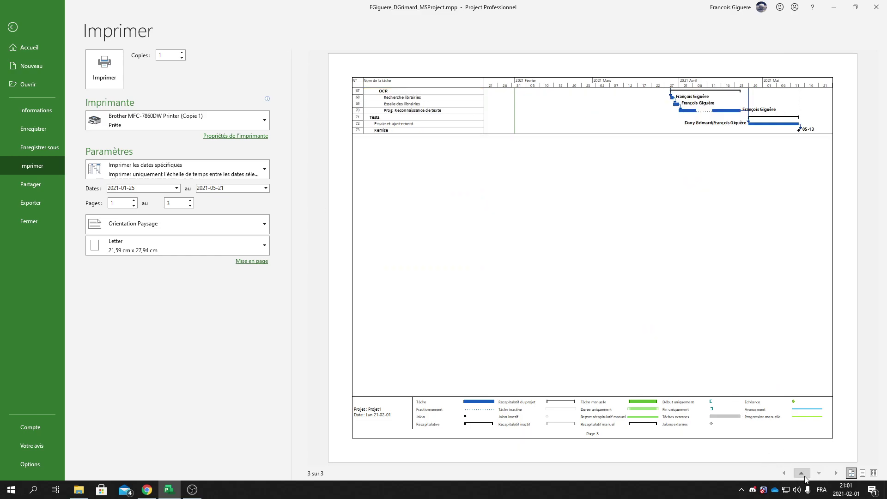
click(804, 476)
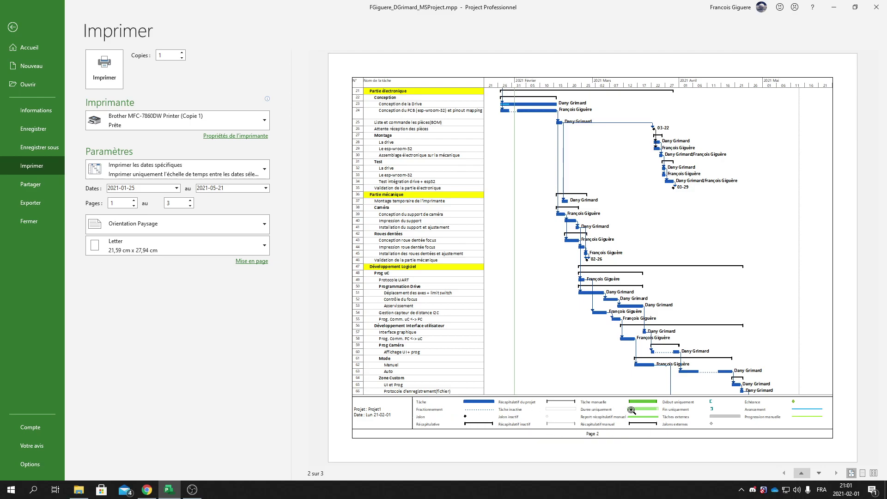
- Remove the centred page number from the footer and set the legend to print on no page (Aucune page)
click(262, 263)
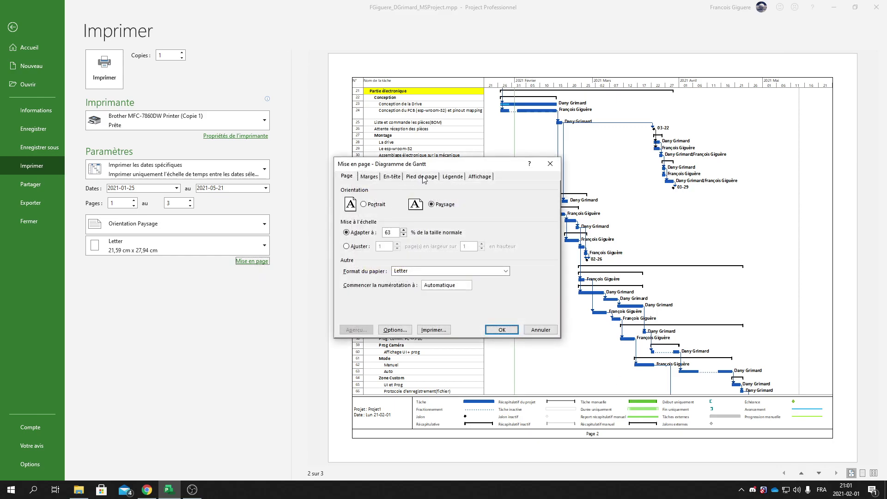
click(414, 177)
drag(444, 250, 364, 250)
key(Delete)
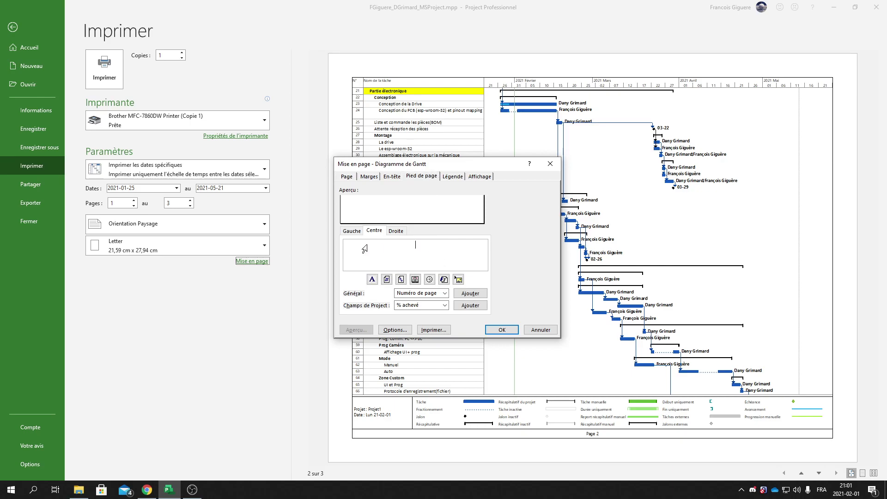
click(454, 177)
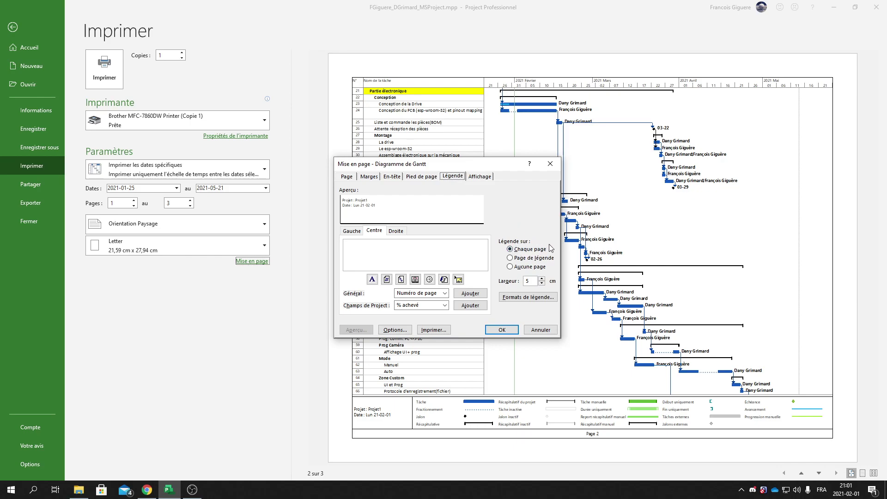
click(510, 267)
click(506, 331)
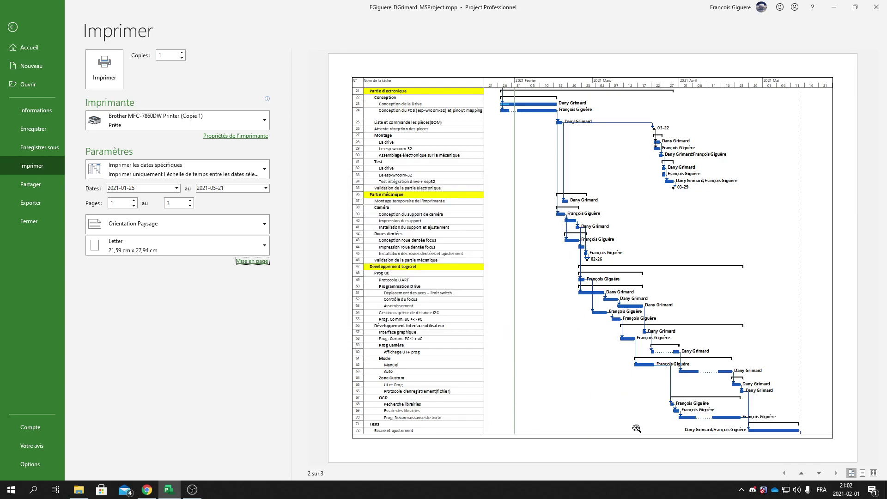
- Reduce the print scaling slightly below 63% so that tasks 21 to 73 fit on a single page
click(251, 261)
click(368, 178)
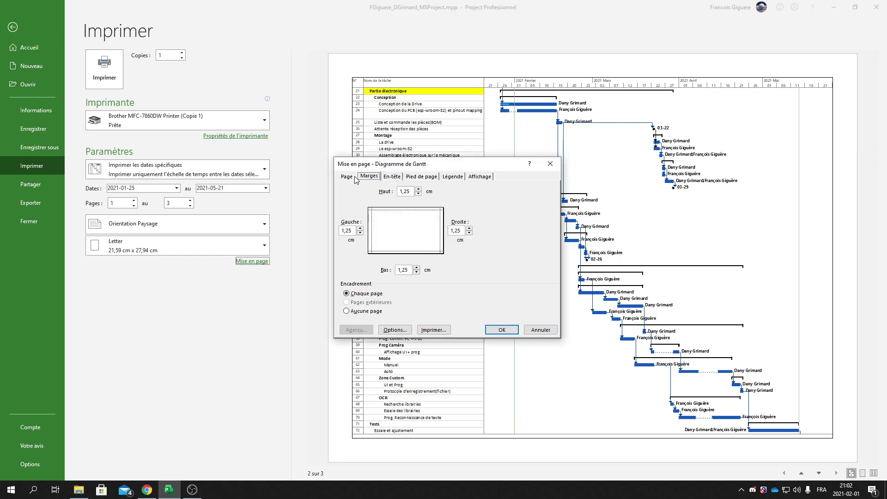
click(351, 178)
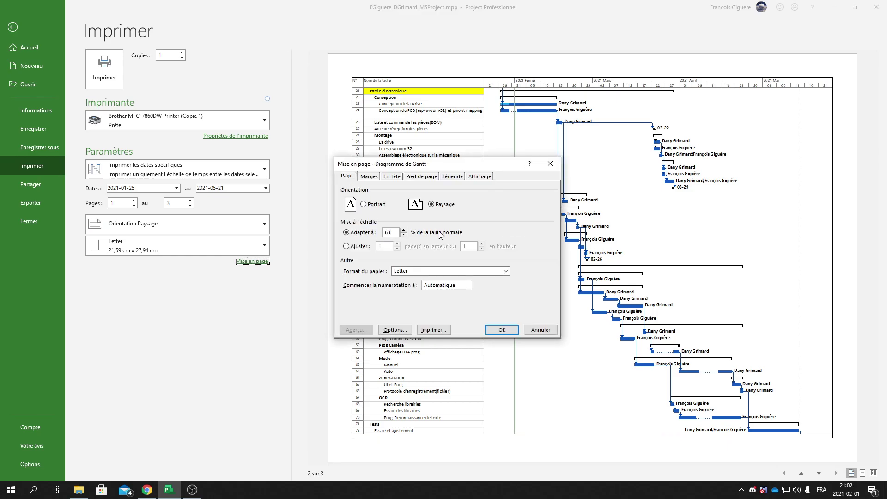
key(Return)
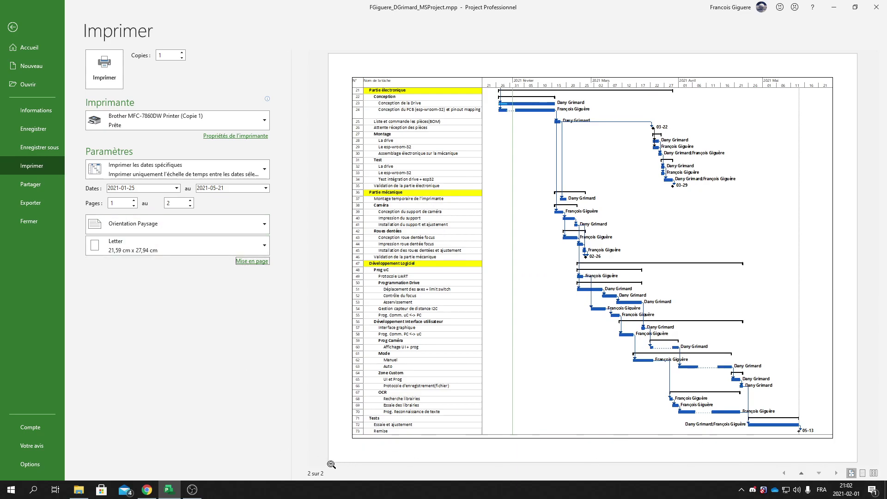
- Check both pages in the print preview and limit printing to page 2
click(802, 473)
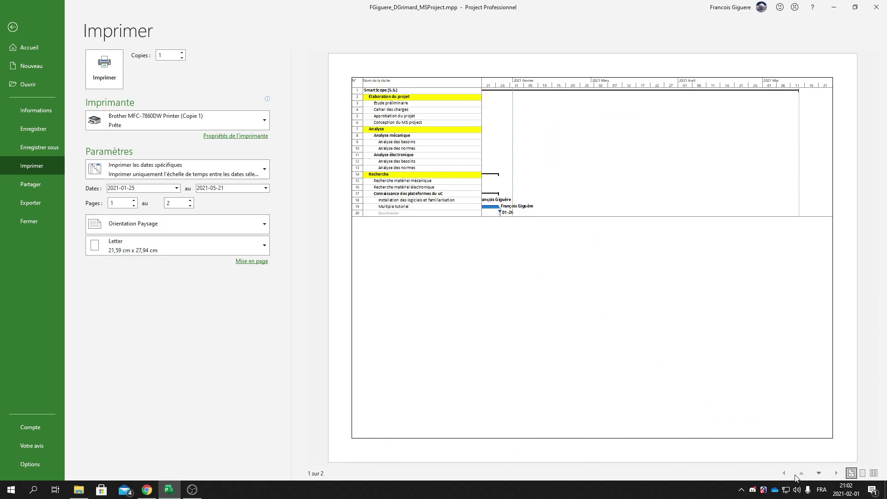
click(820, 476)
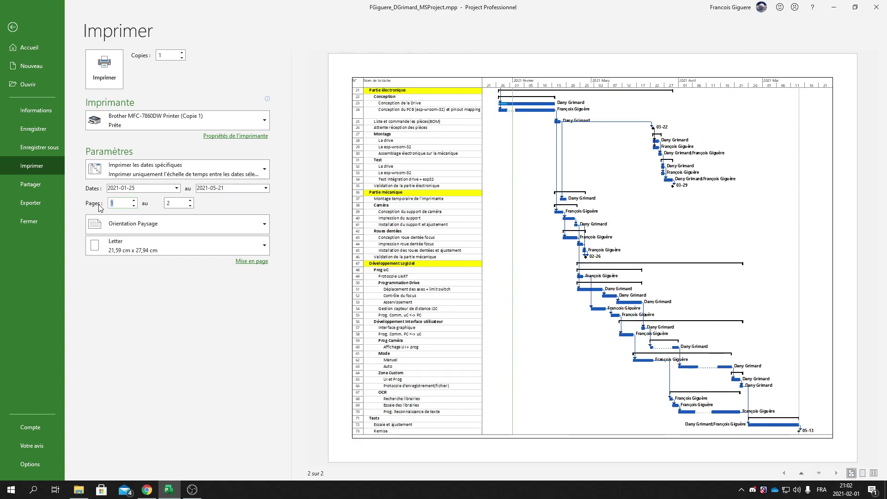
key(Up)
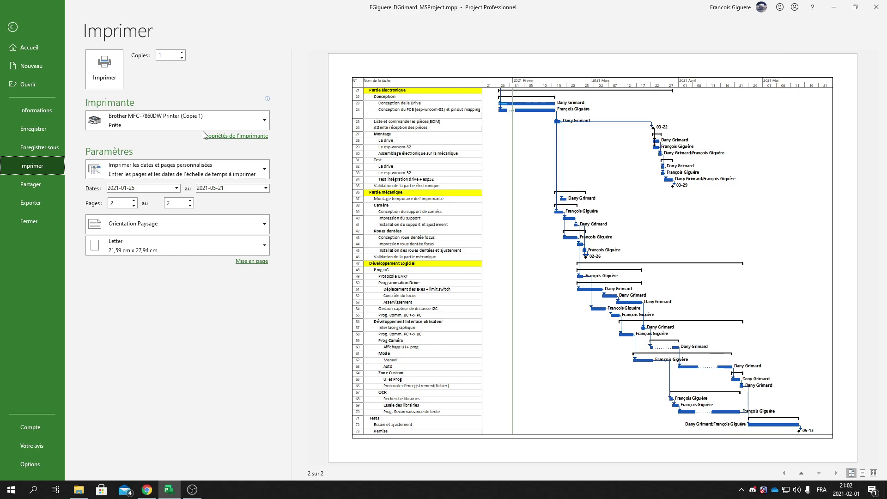
- Examine the bar shape and bar text settings of the "Essaie et ajustement" task in the Gantt chart, including where the resource names are placed
click(13, 27)
scroll(599, 436, down, 5)
scroll(599, 436, down, 12)
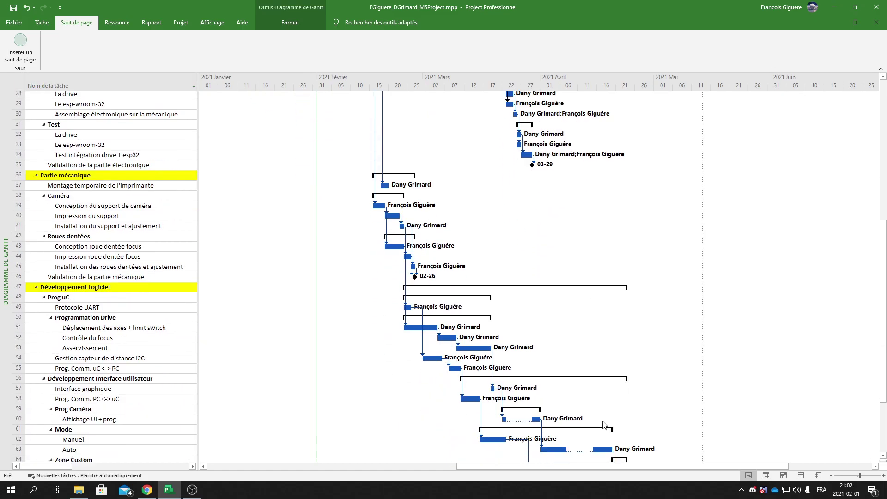
click(664, 268)
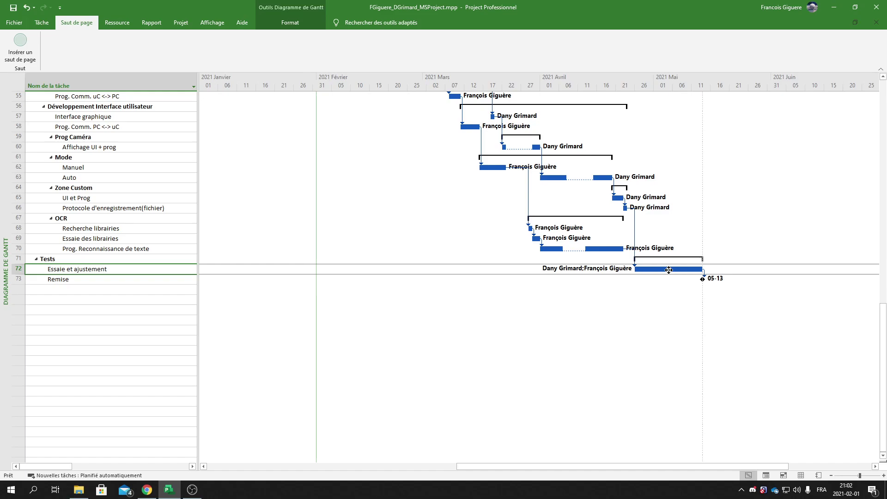
right_click(670, 274)
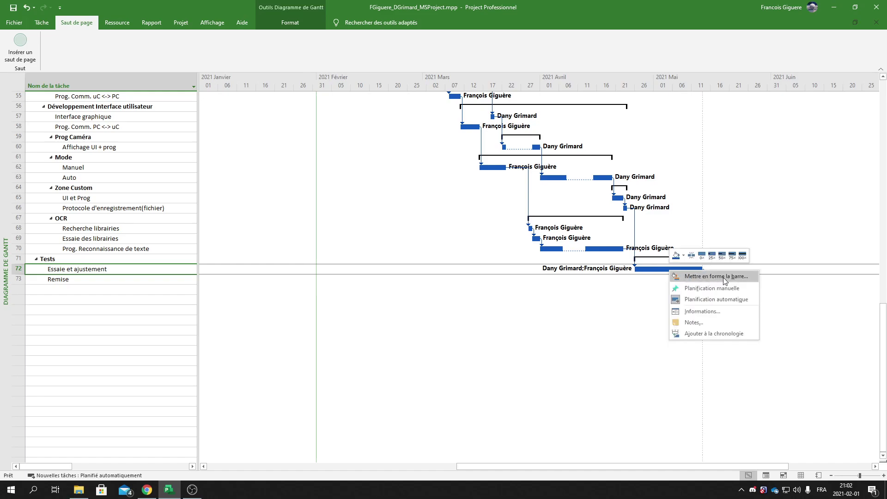
click(724, 278)
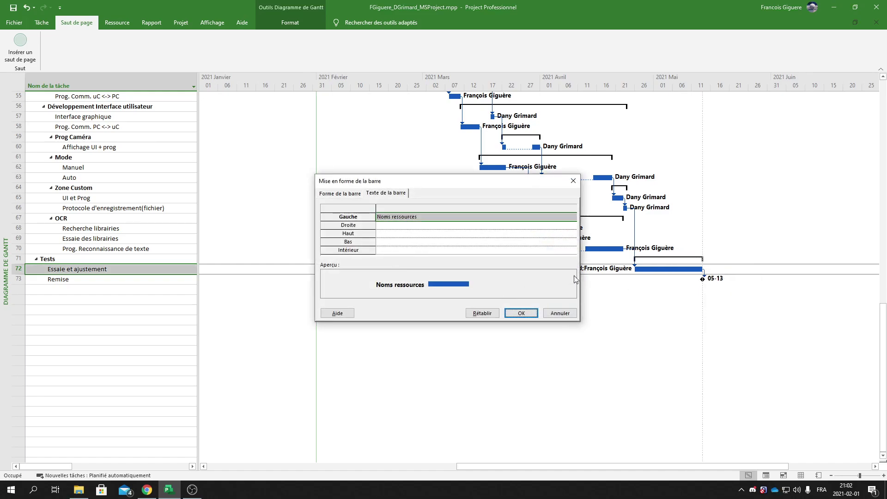
click(330, 193)
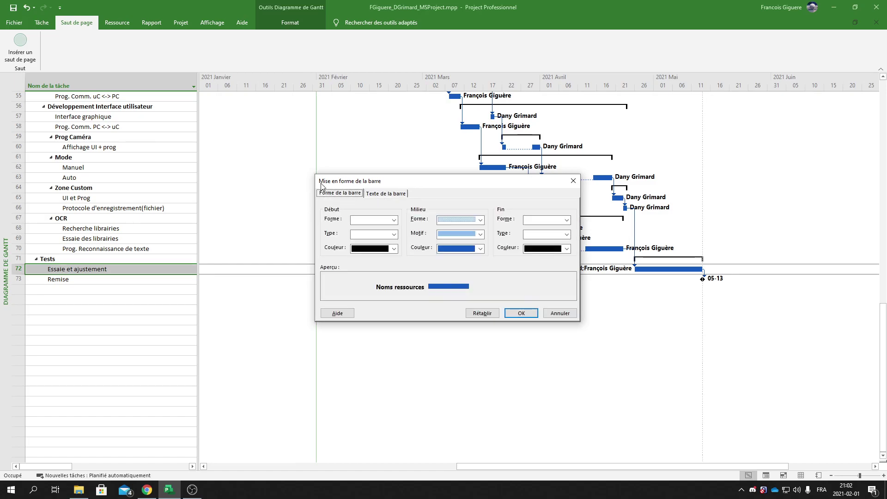
click(391, 196)
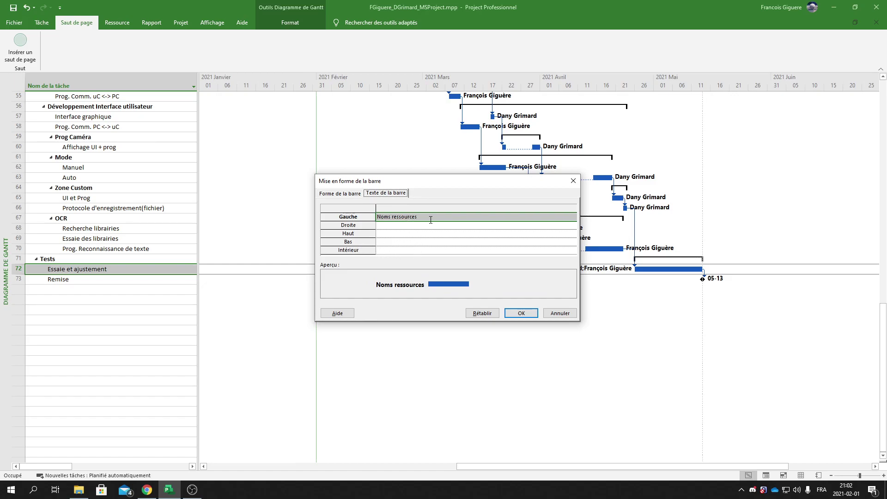
click(410, 215)
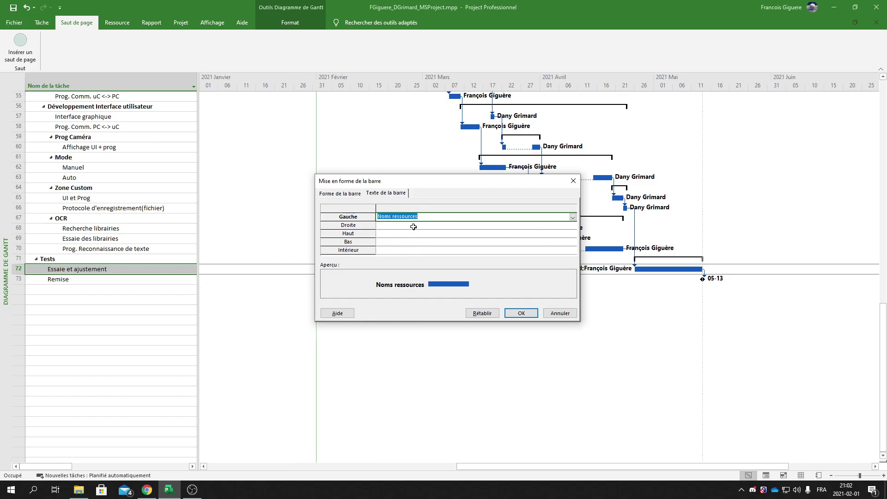
click(414, 227)
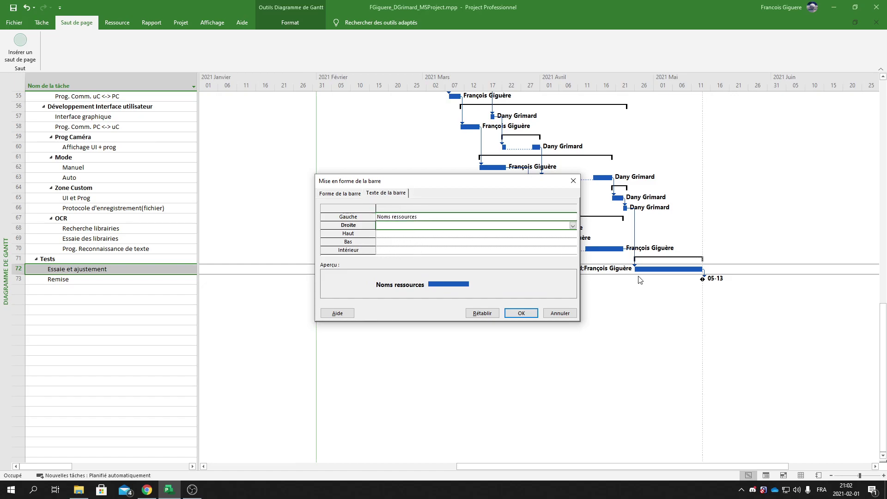
click(521, 314)
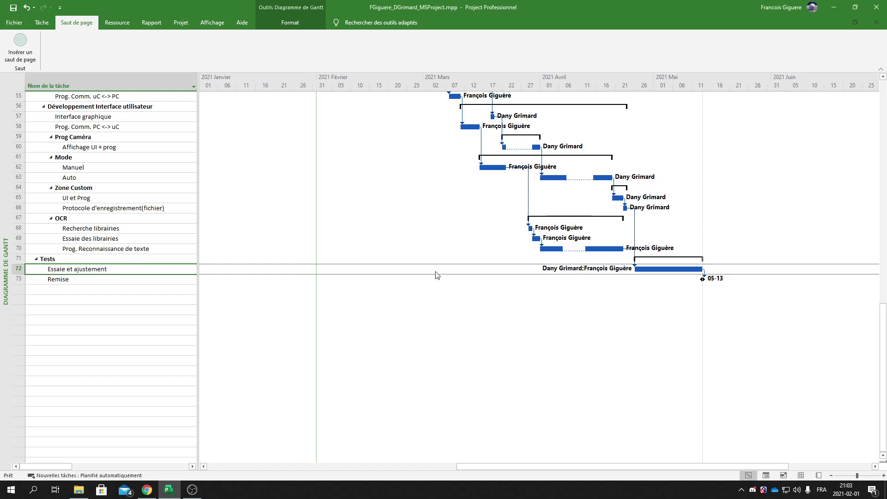
- Return to the print settings and choose Adobe PDF as the printer
click(14, 24)
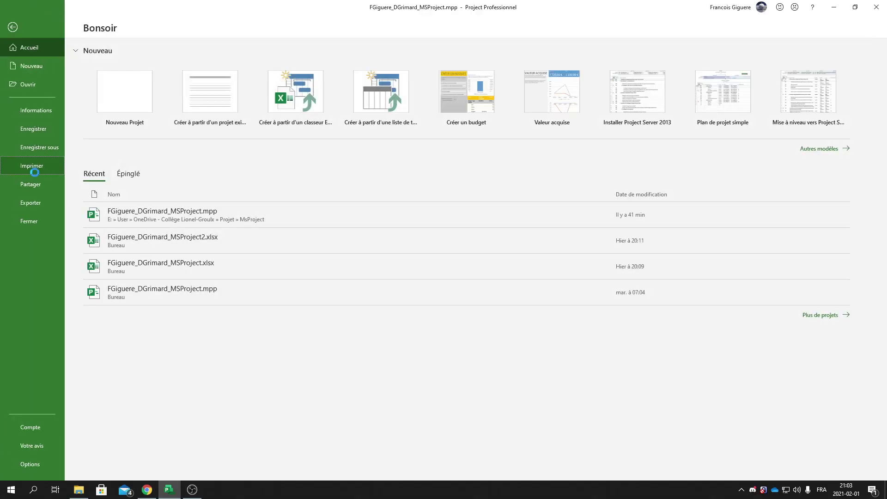
click(32, 167)
click(229, 117)
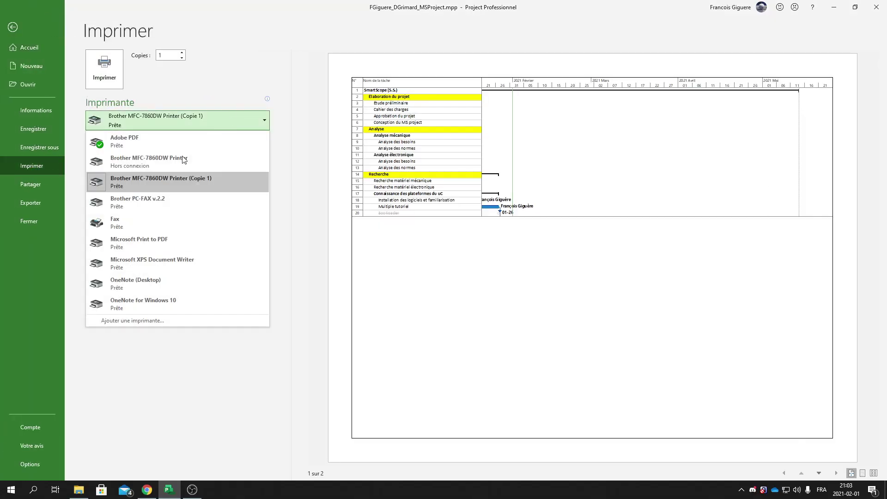
click(159, 143)
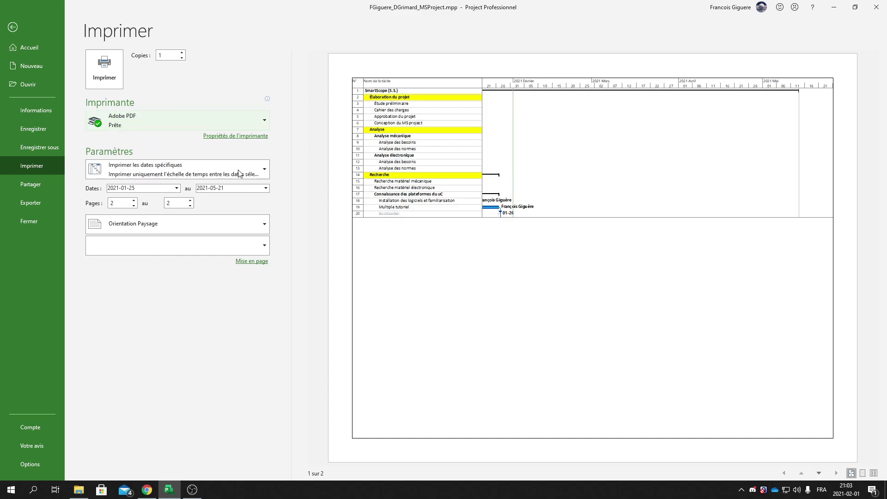
- Preview page 2 and print it to Adobe PDF on the desktop, replacing the existing project PDF
click(819, 473)
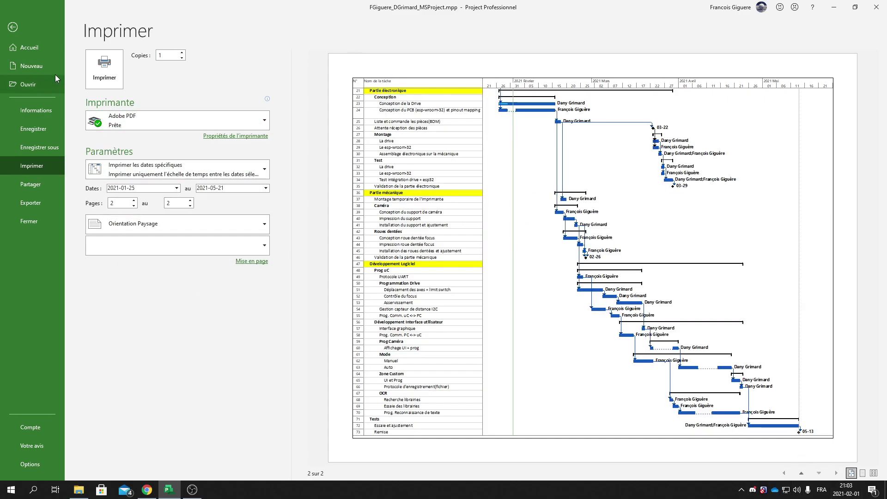
click(105, 73)
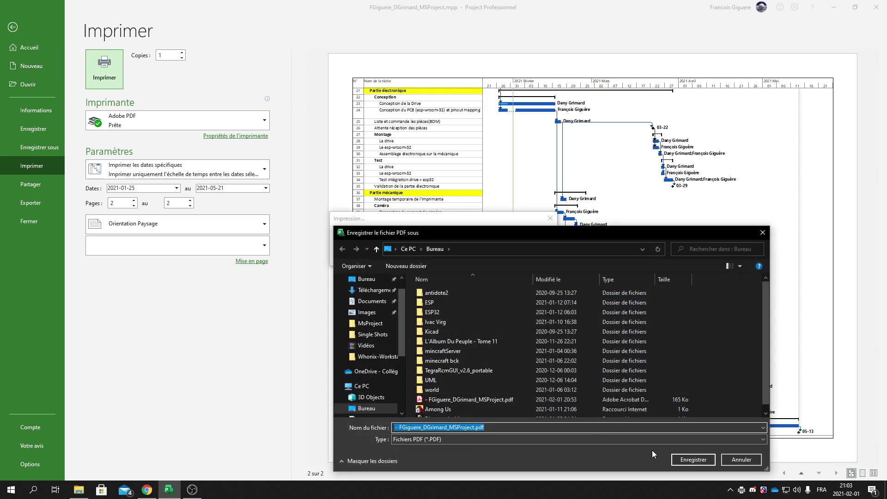
click(678, 461)
click(466, 246)
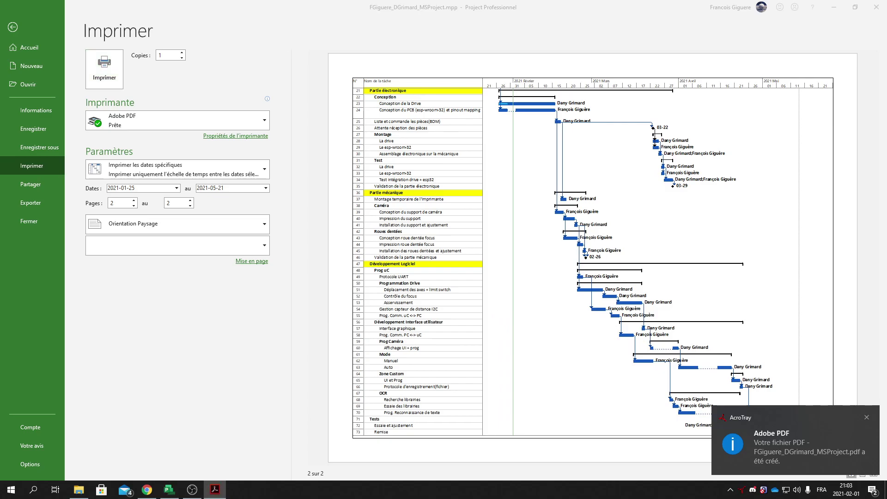
- Recheck the page range from 2 to 2 and print it to Adobe PDF again, overwriting the project PDF on the desktop
click(127, 204)
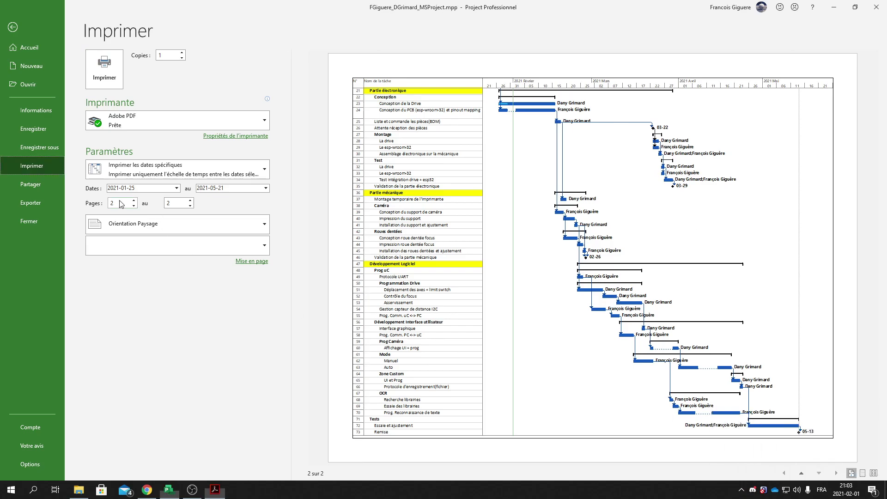
click(801, 473)
click(819, 473)
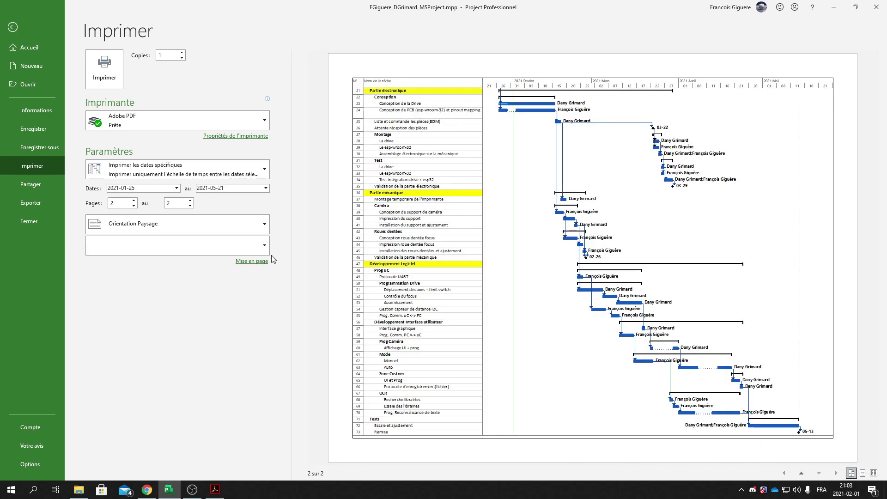
double_click(182, 207)
click(144, 301)
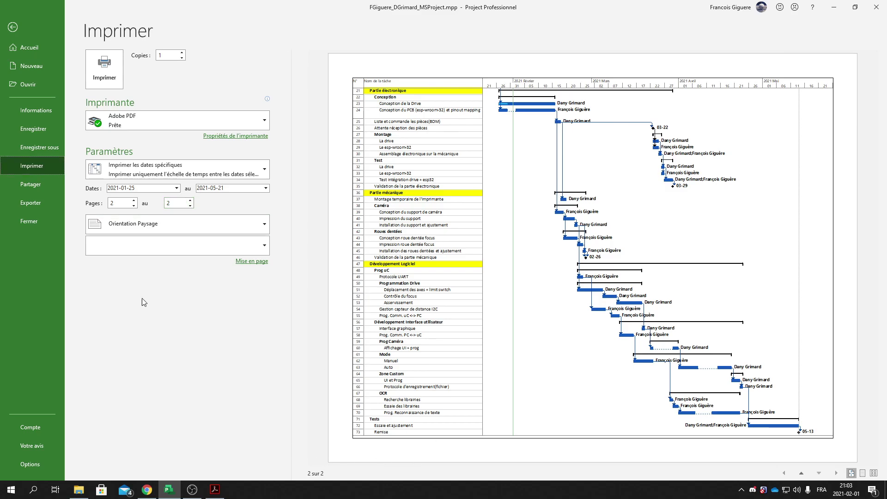
click(112, 74)
click(693, 460)
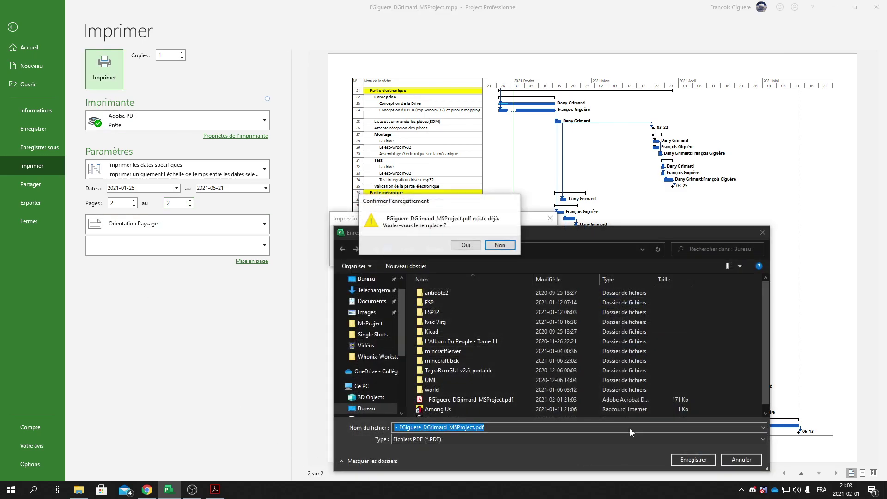
click(459, 242)
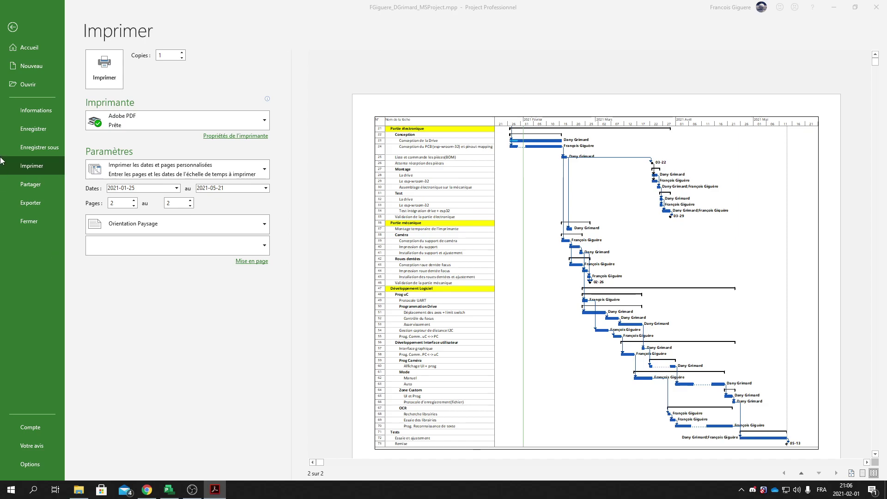
- Try page 1 as the start of the print range, restore it to 2, and review the created PDF in Adobe Acrobat
click(133, 206)
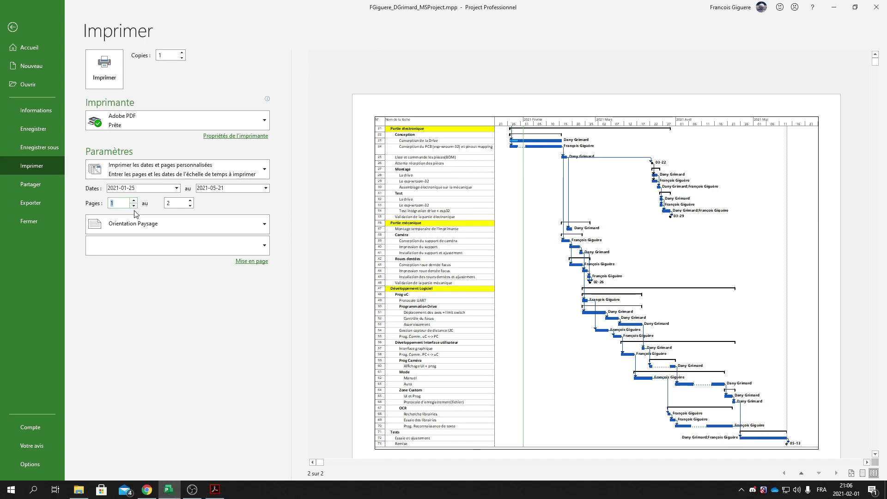
click(134, 200)
drag(487, 352, 286, 0)
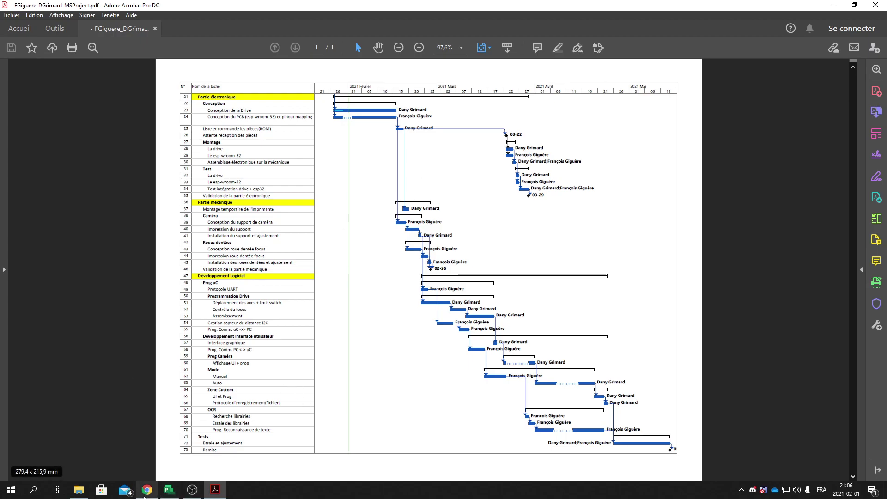
click(834, 5)
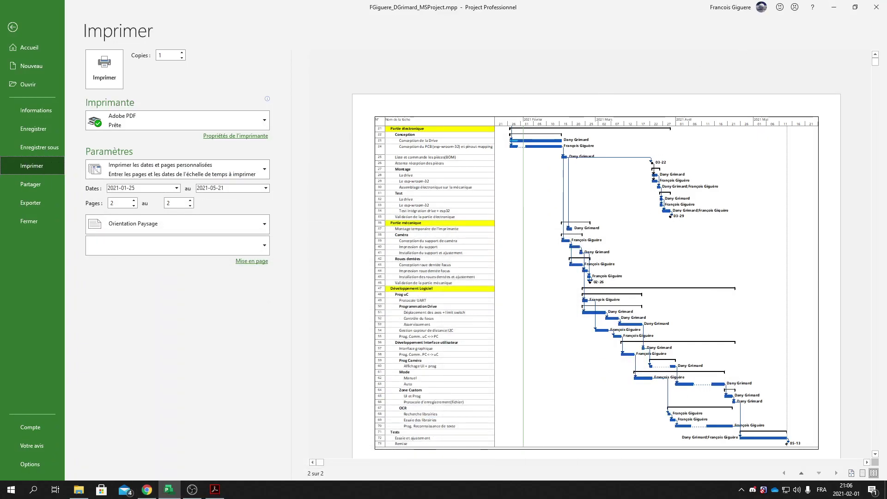